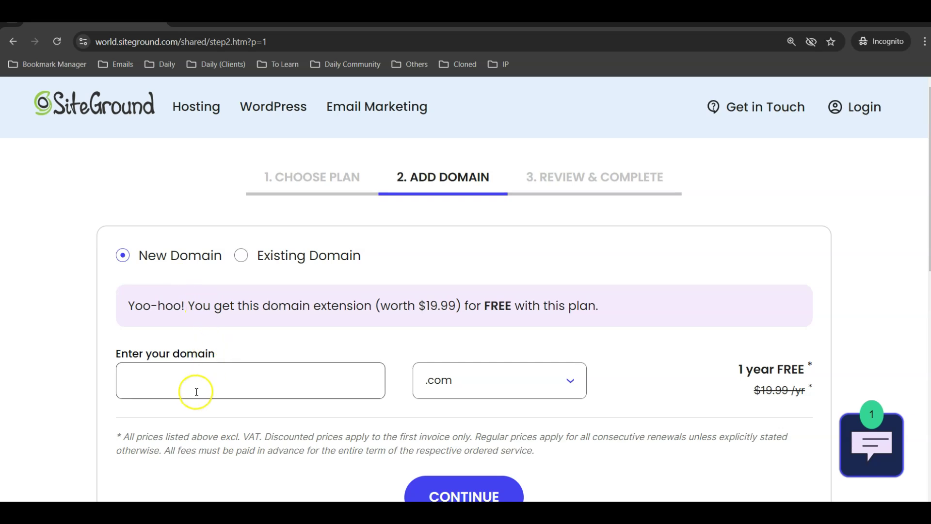
Review the free, country and generic extensions offered for a new domain, keeping .com selected.
scroll(252, 381, down, 1)
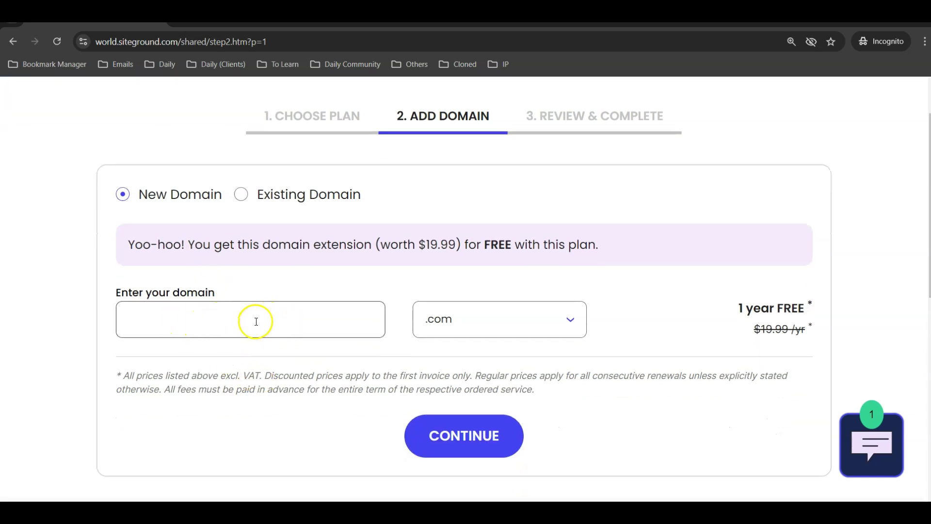
click(485, 328)
scroll(297, 329, down, 1)
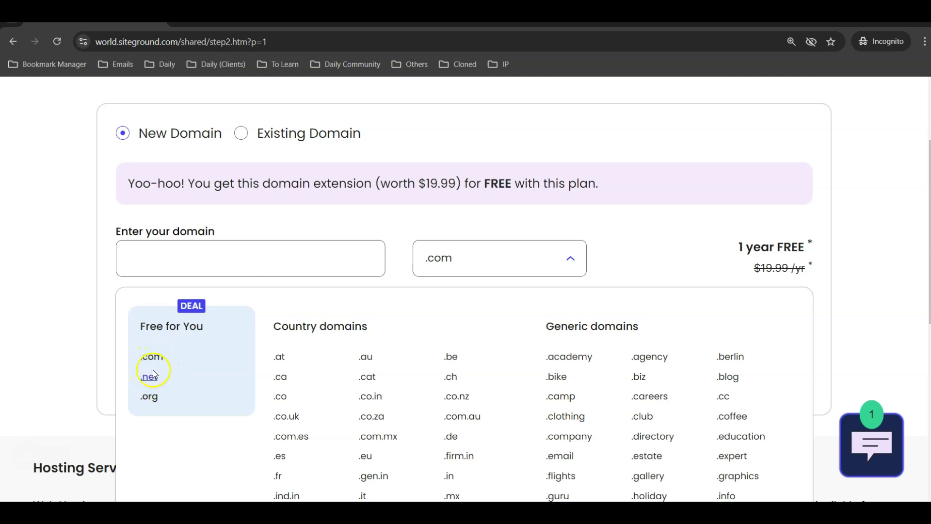
scroll(163, 366, down, 3)
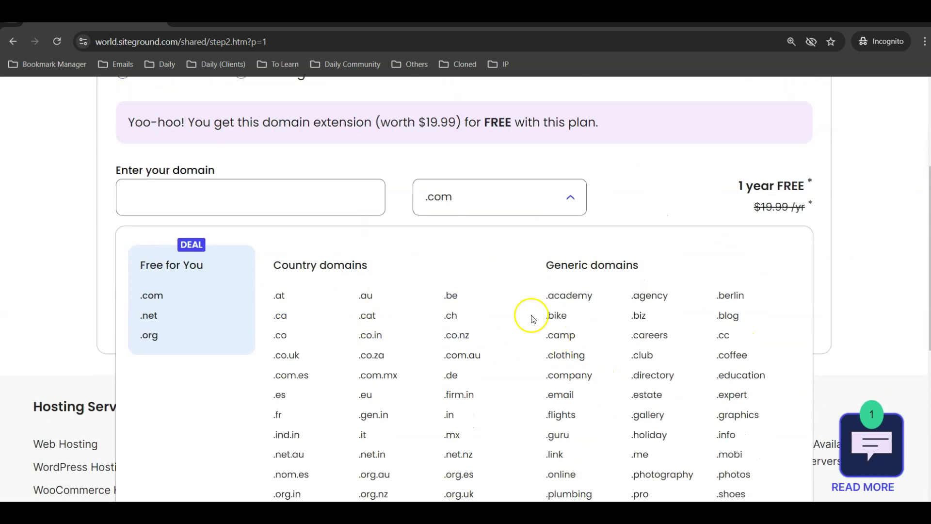
click(36, 222)
scroll(456, 211, up, 2)
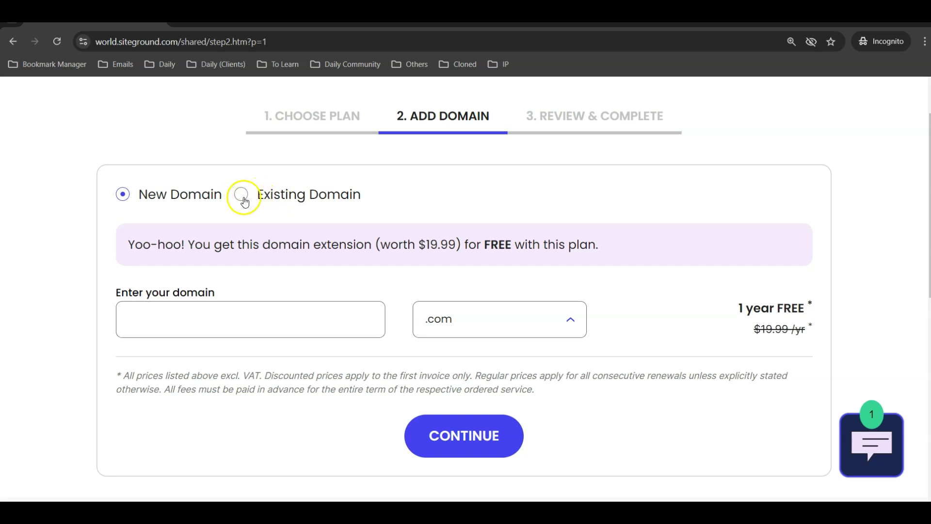
Switch to the ChatGPT list of office cleaning domain ideas and copy the name CleanSurely without its extension.
click(178, 322)
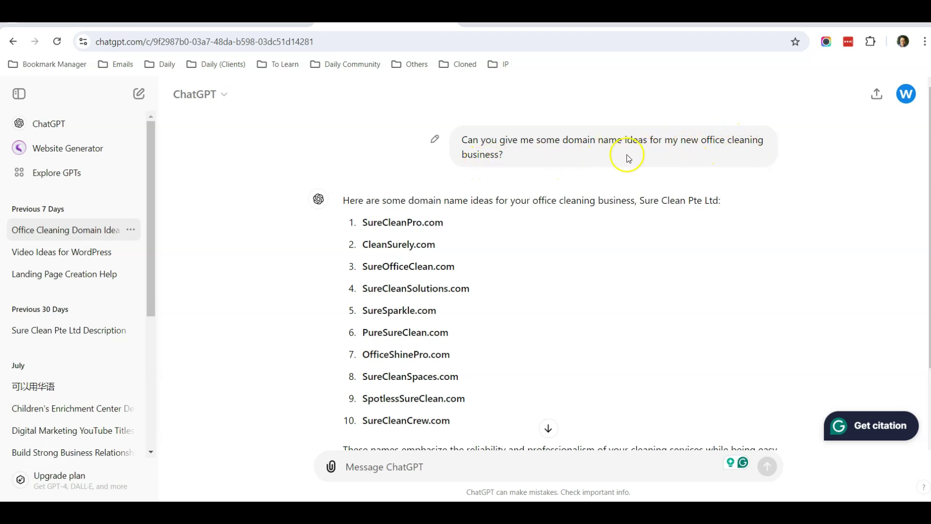
scroll(460, 199, down, 1)
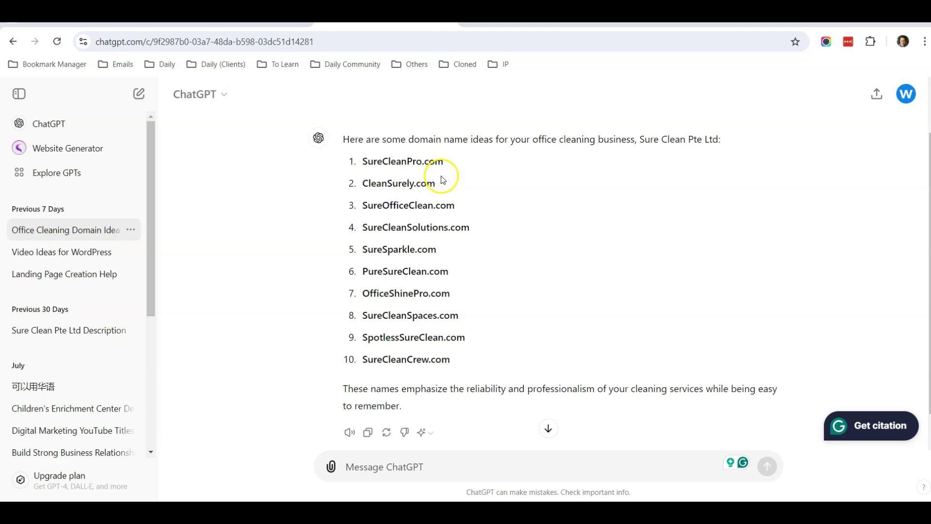
drag(413, 183, 377, 183)
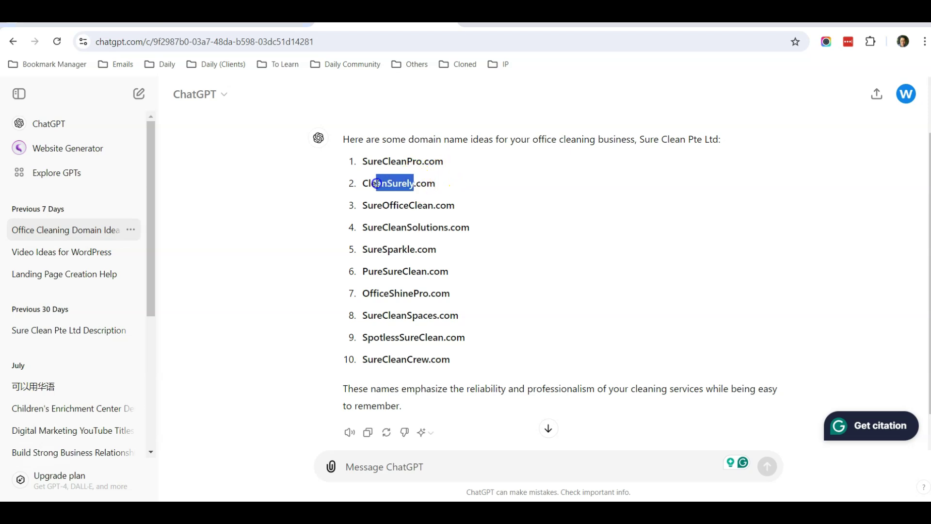
right_click(412, 185)
click(428, 196)
Return to SiteGround, enter CleanSurely as the new .com domain and continue to the review stage.
click(588, 457)
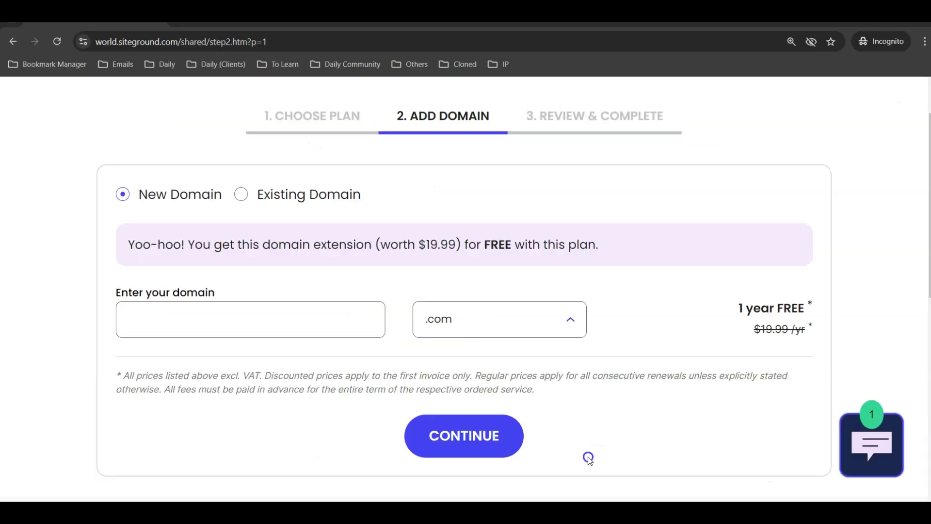
right_click(206, 322)
click(254, 202)
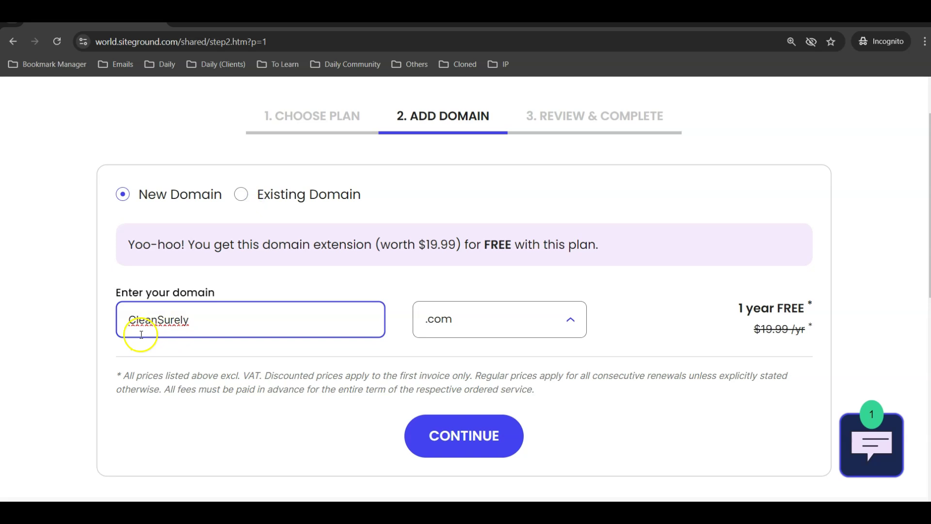
scroll(465, 326, down, 3)
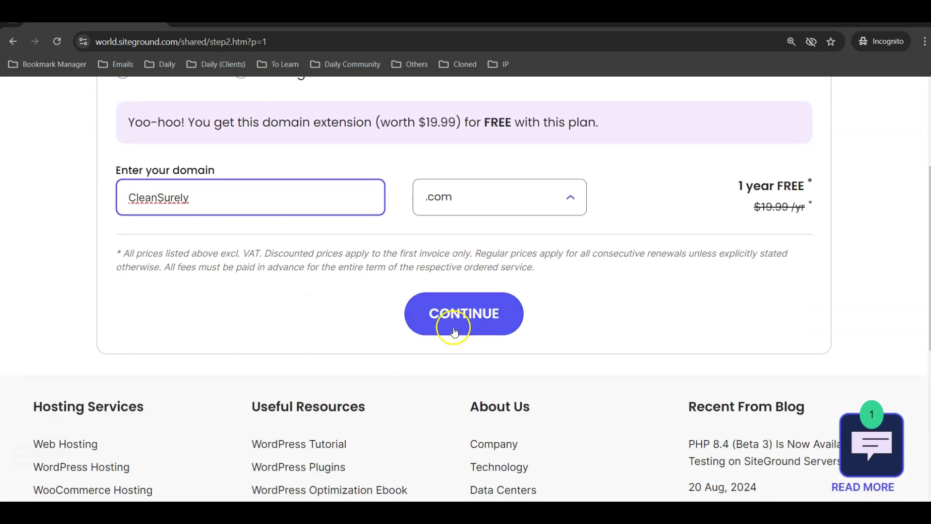
click(455, 324)
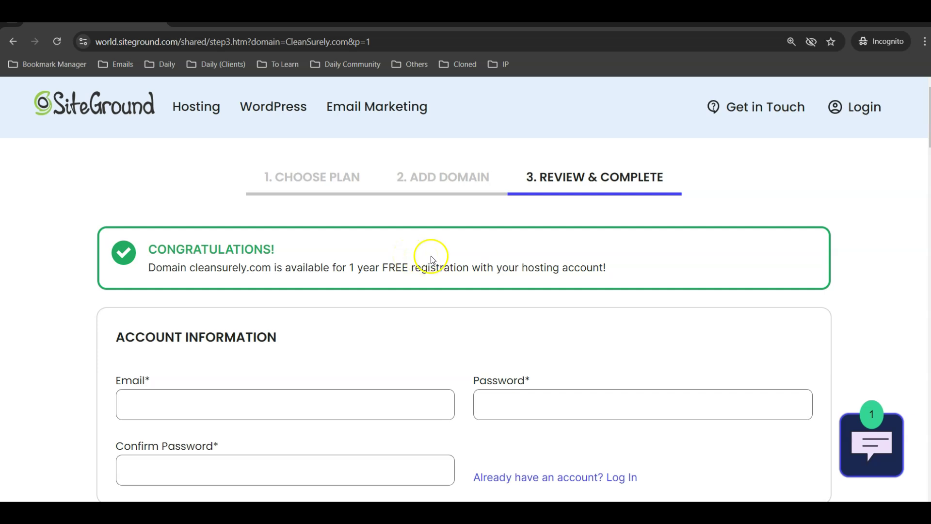
Examine which account, client and payment details the checkout form asks for.
scroll(451, 255, down, 2)
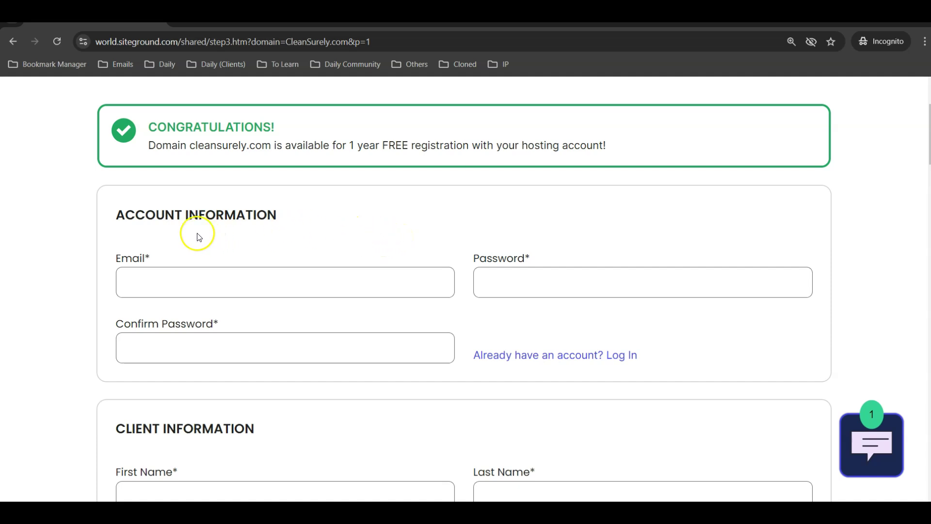
scroll(116, 218, down, 1)
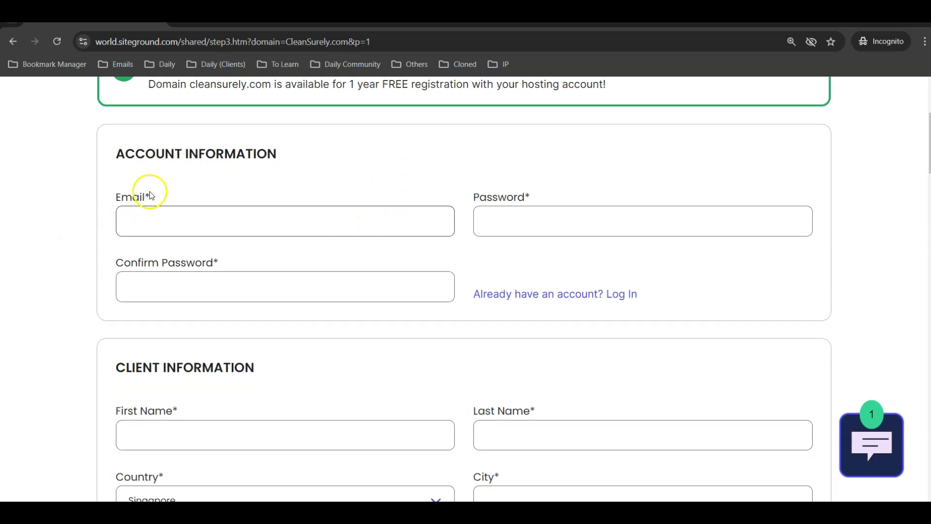
scroll(238, 226, down, 1)
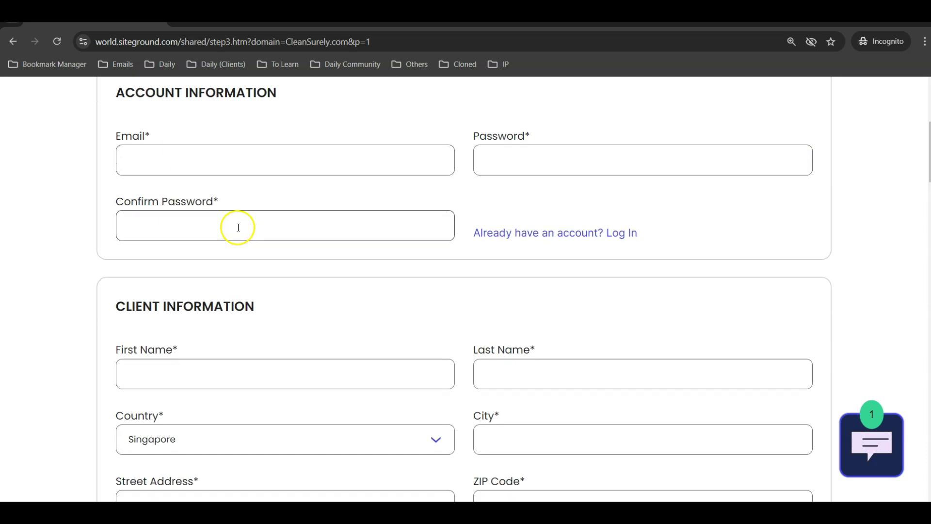
scroll(209, 228, up, 2)
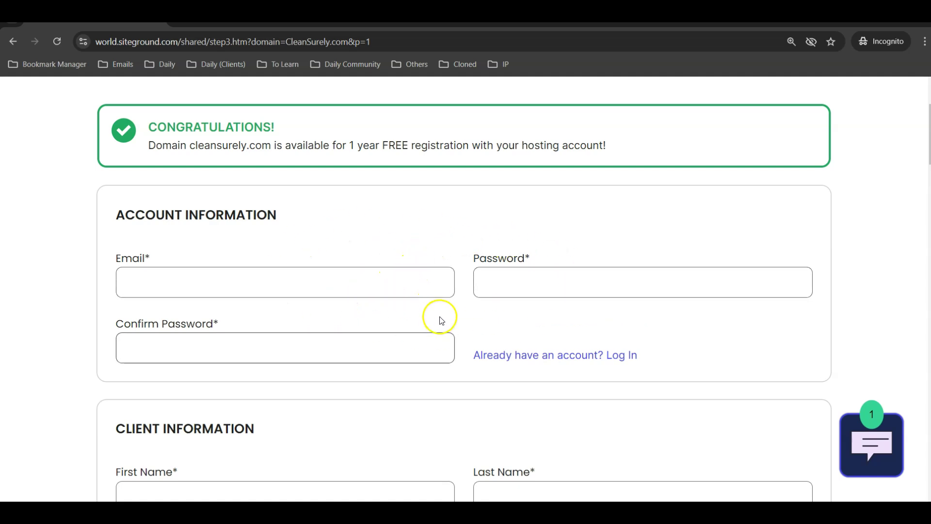
scroll(411, 274, down, 5)
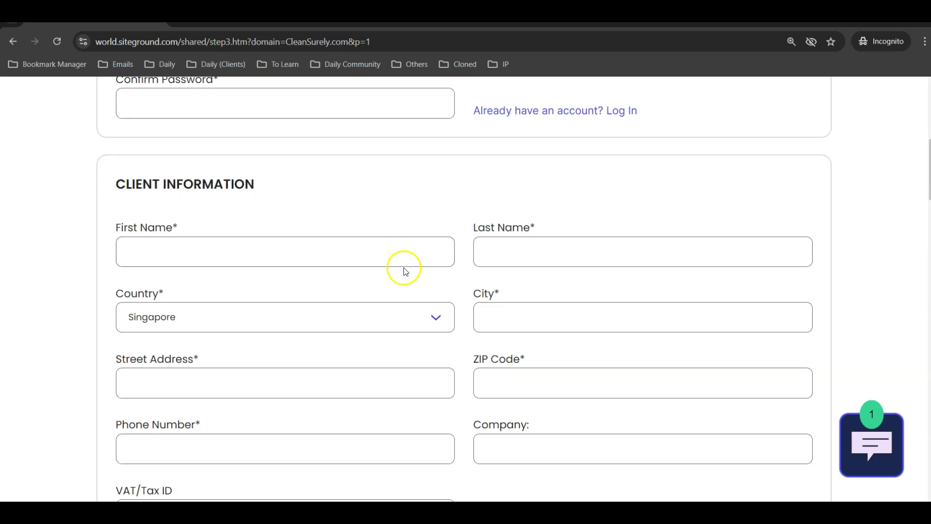
scroll(279, 258, down, 1)
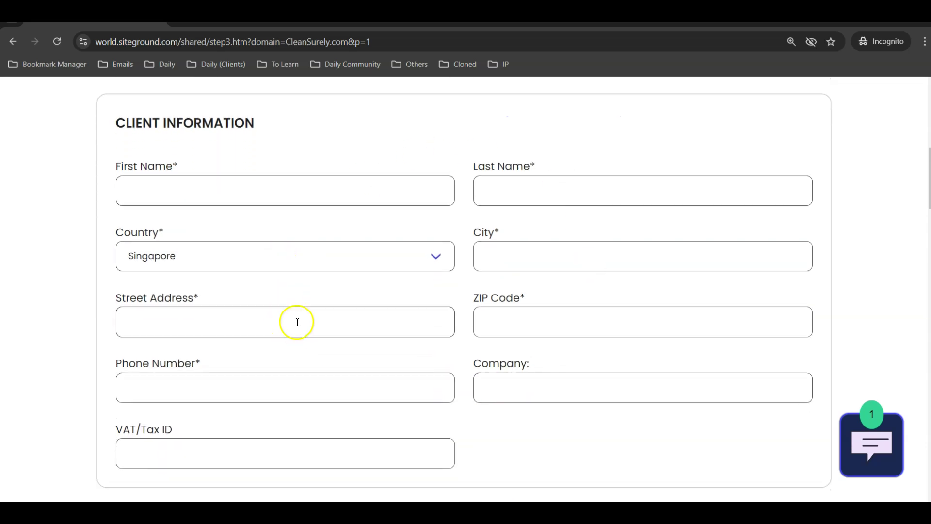
scroll(297, 322, down, 7)
scroll(310, 250, up, 2)
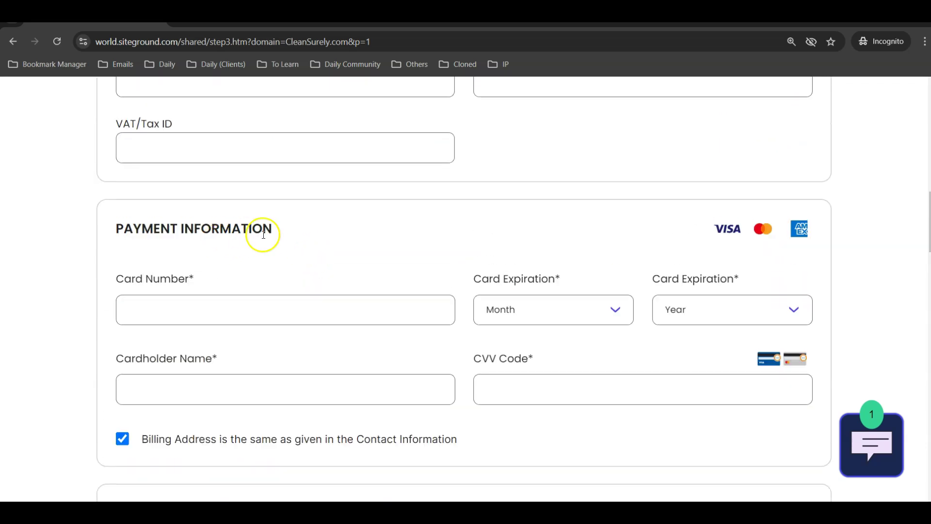
scroll(330, 253, down, 1)
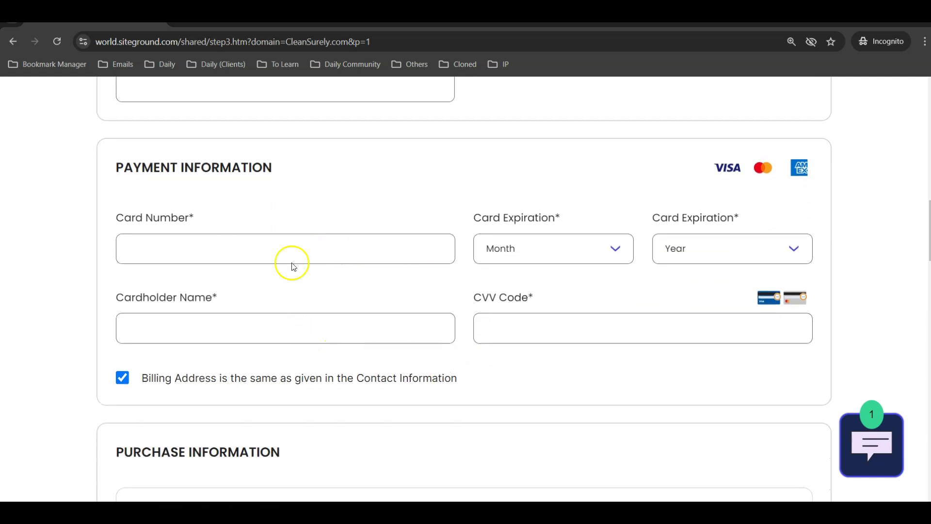
Compare the StartUp plan's prices for the 12-month, 24-month and 1-month periods, finishing with 12 months selected.
scroll(375, 261, down, 5)
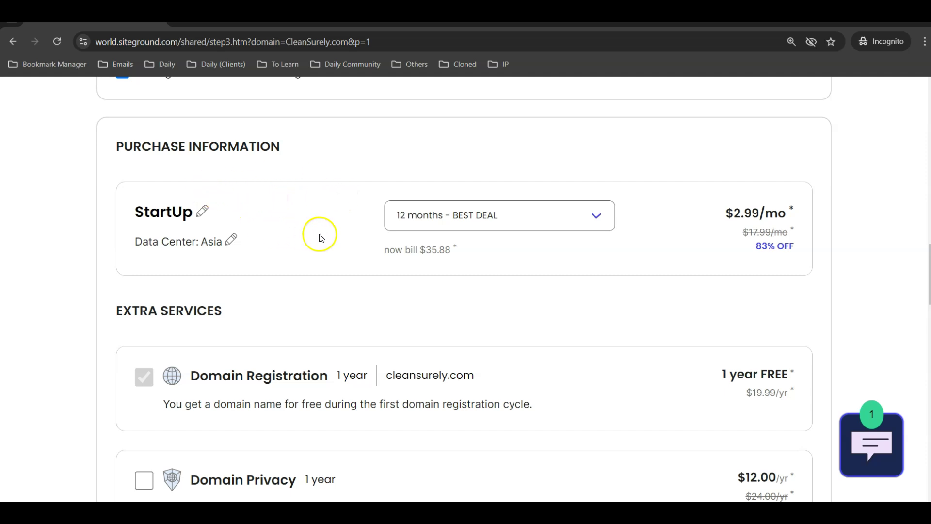
click(551, 222)
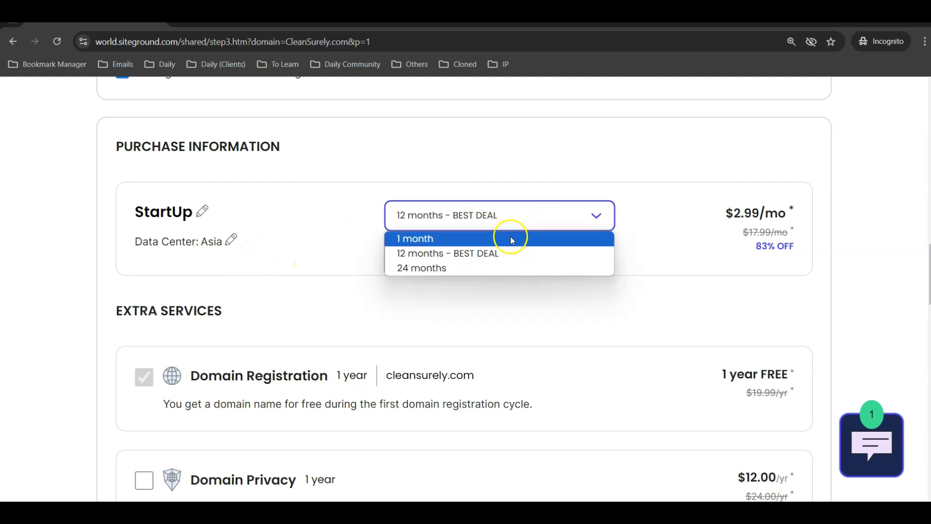
click(525, 253)
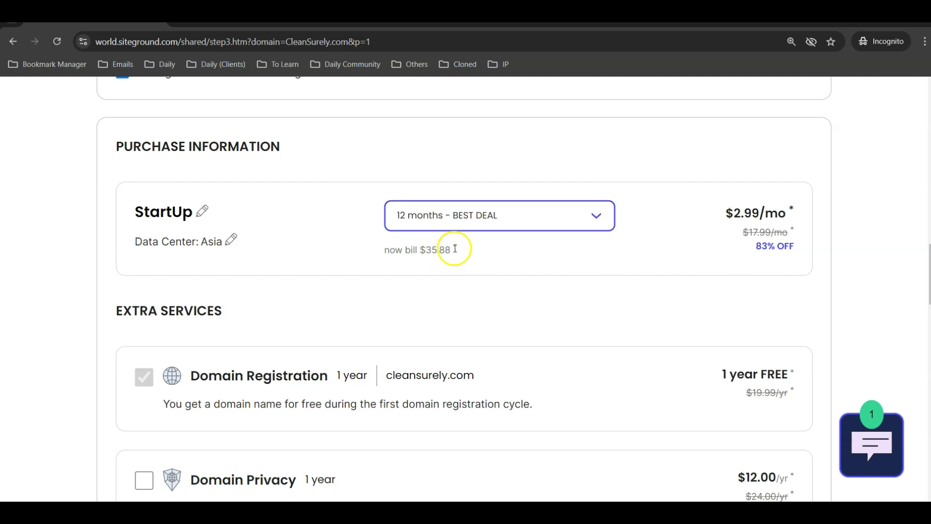
click(488, 217)
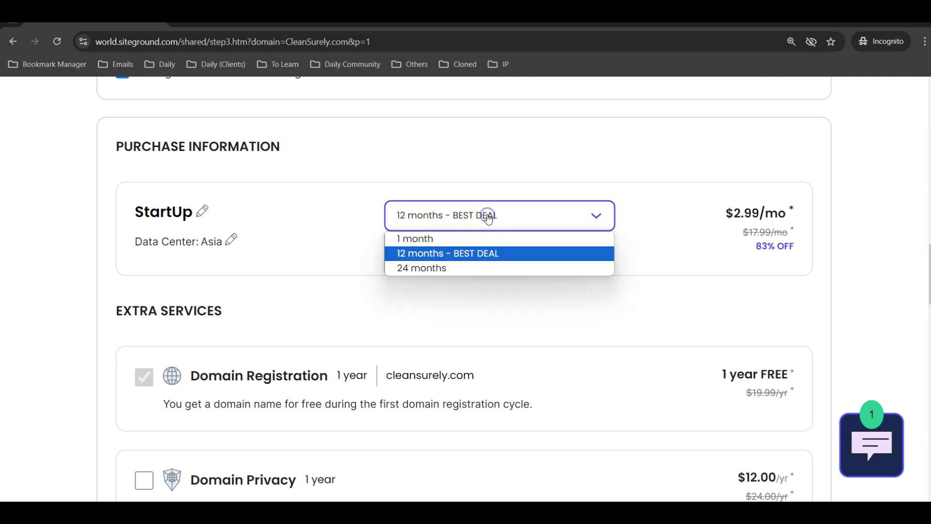
click(482, 267)
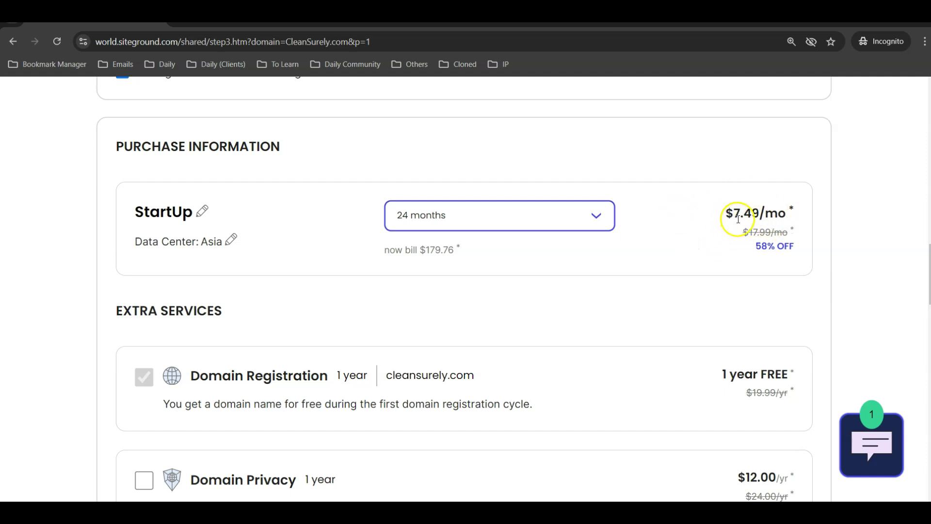
click(570, 214)
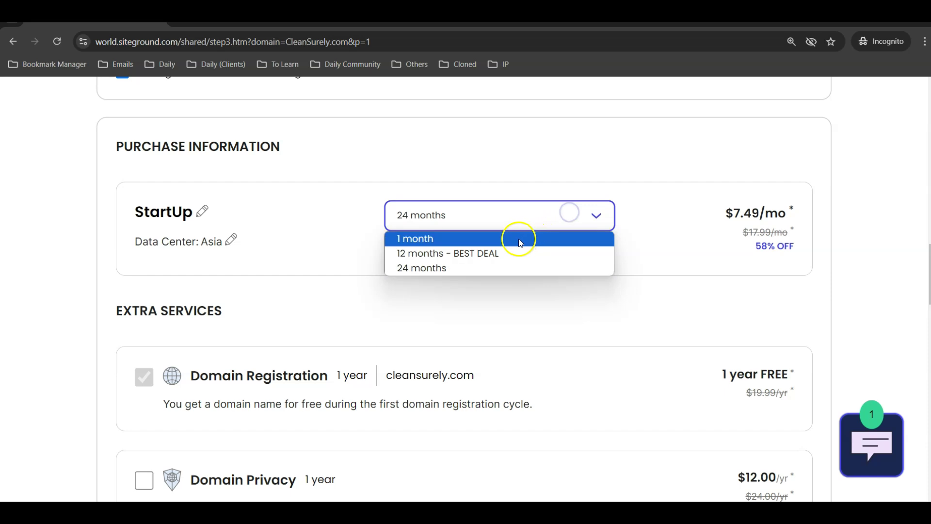
click(519, 239)
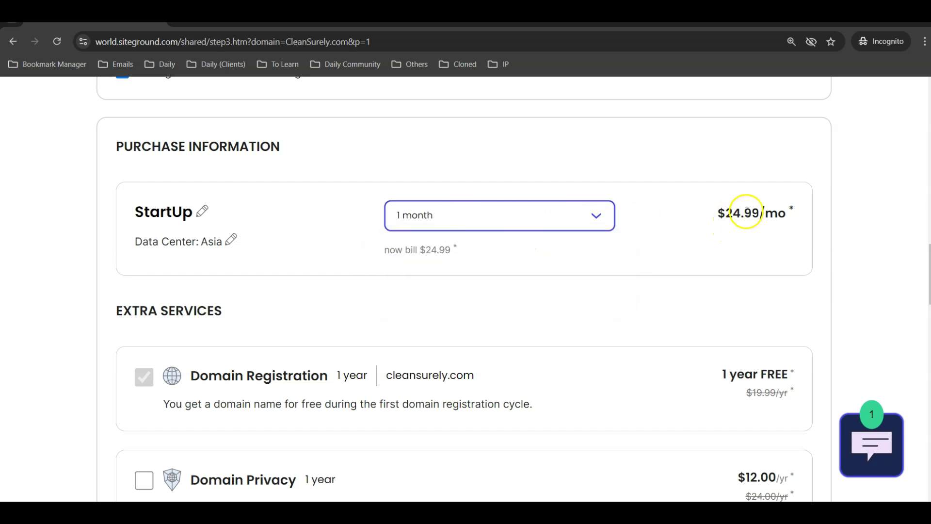
click(557, 217)
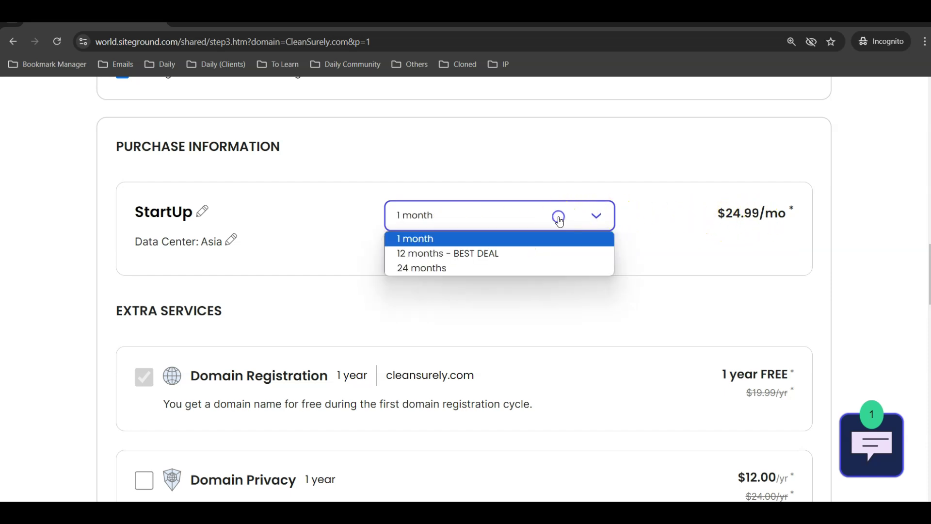
click(532, 254)
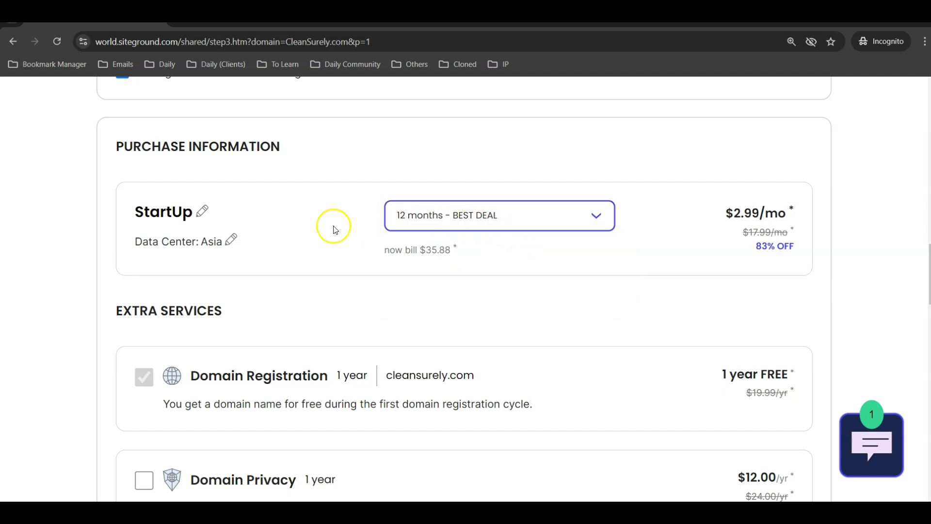
Edit the StartUp plan's data center and choose Asia, Singapore.
click(230, 240)
click(244, 271)
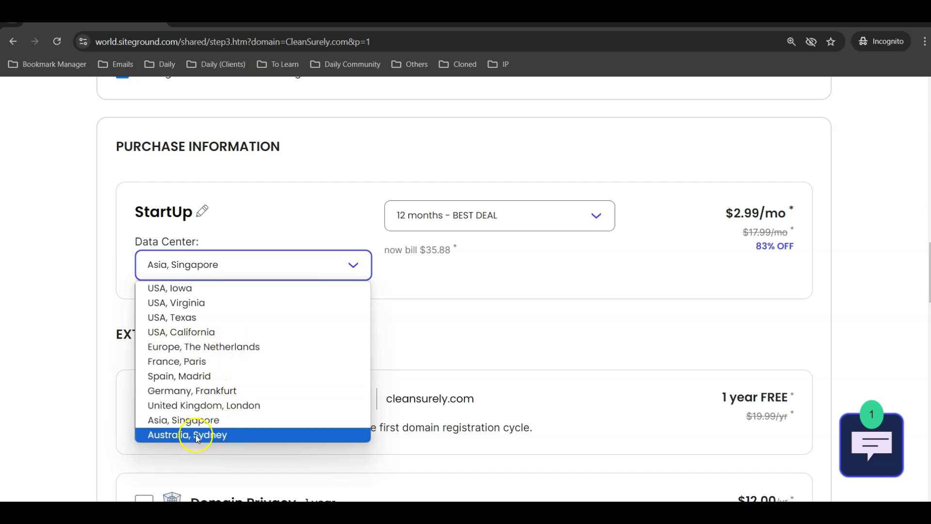
click(246, 420)
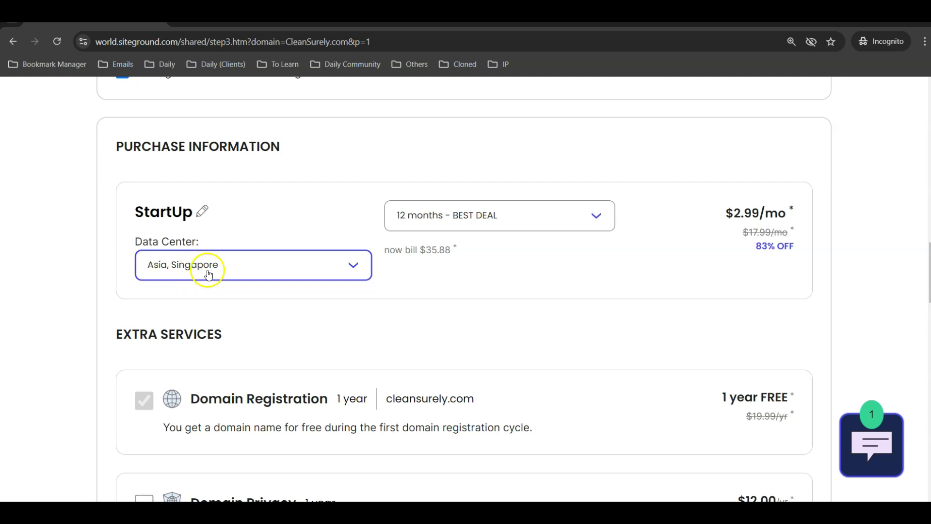
click(482, 307)
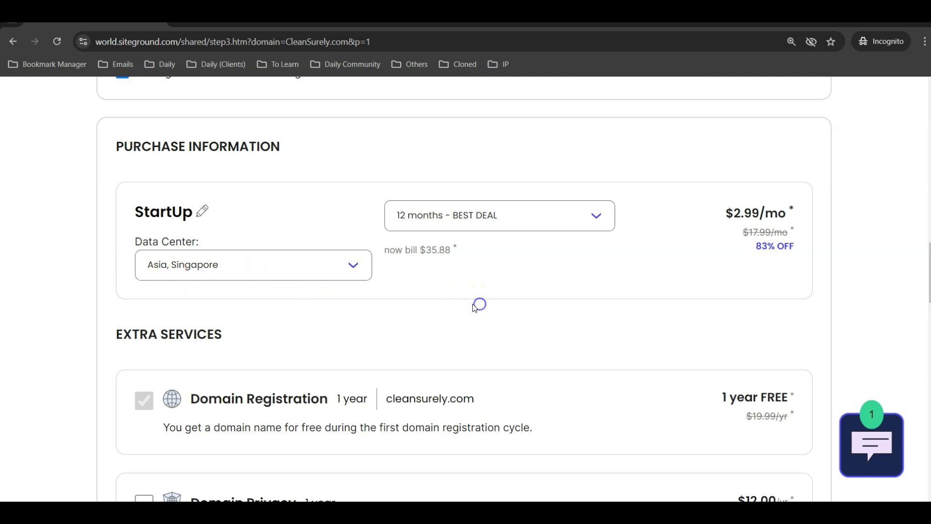
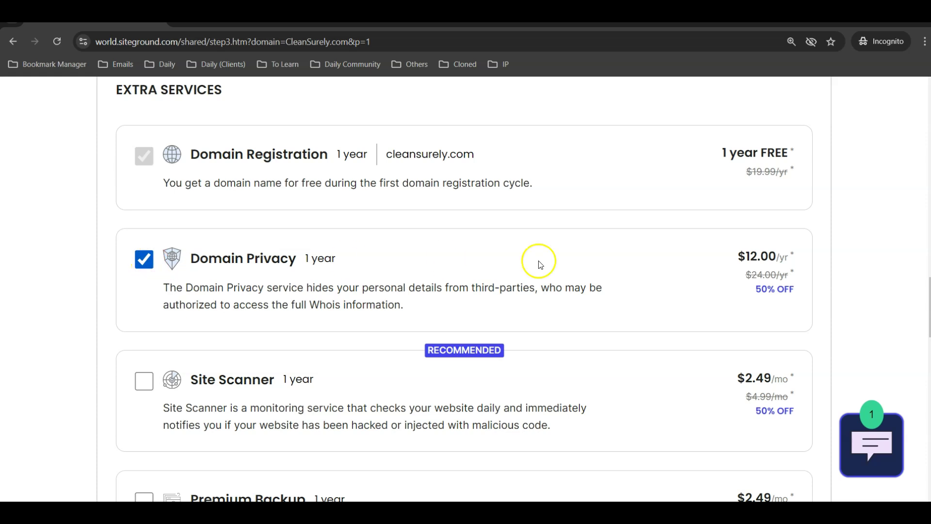
Deselect the Domain Privacy extra service and review the Site Scanner and Premium Backup offers.
click(155, 269)
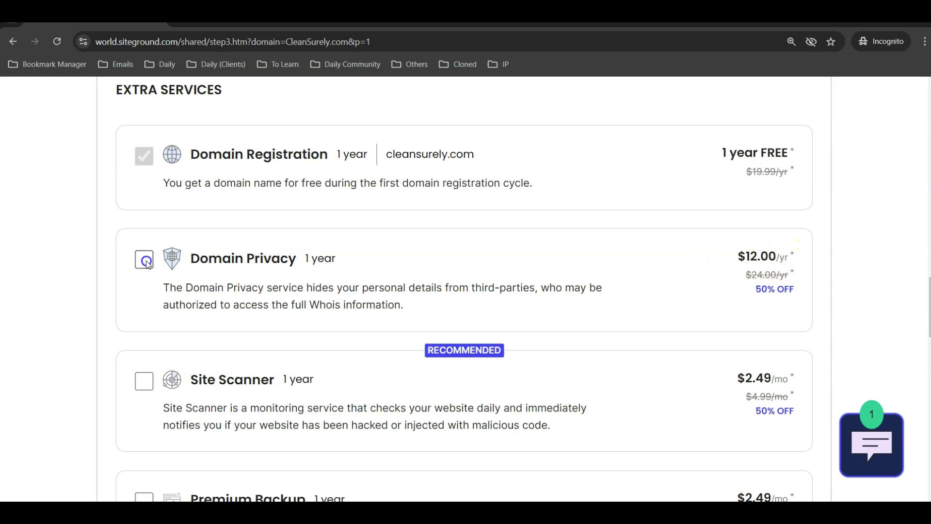
scroll(286, 259, down, 1)
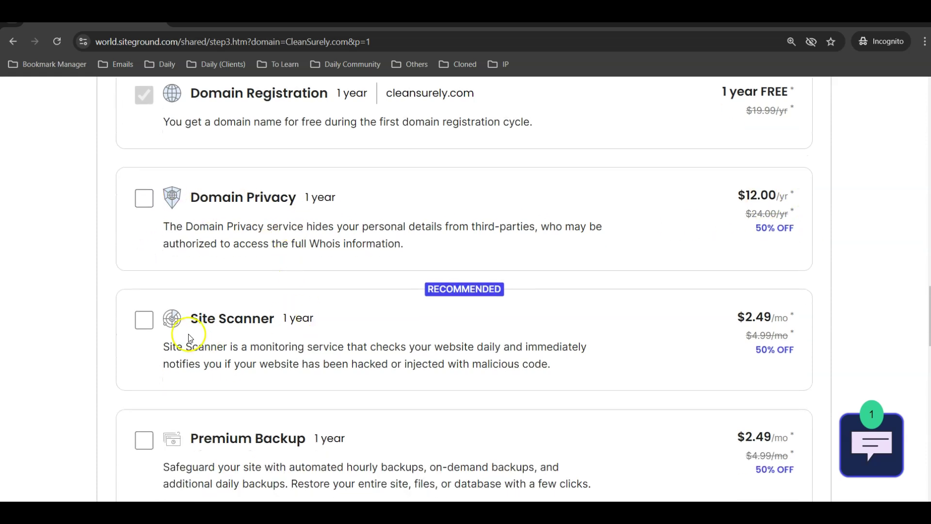
scroll(255, 325, down, 1)
scroll(254, 325, down, 1)
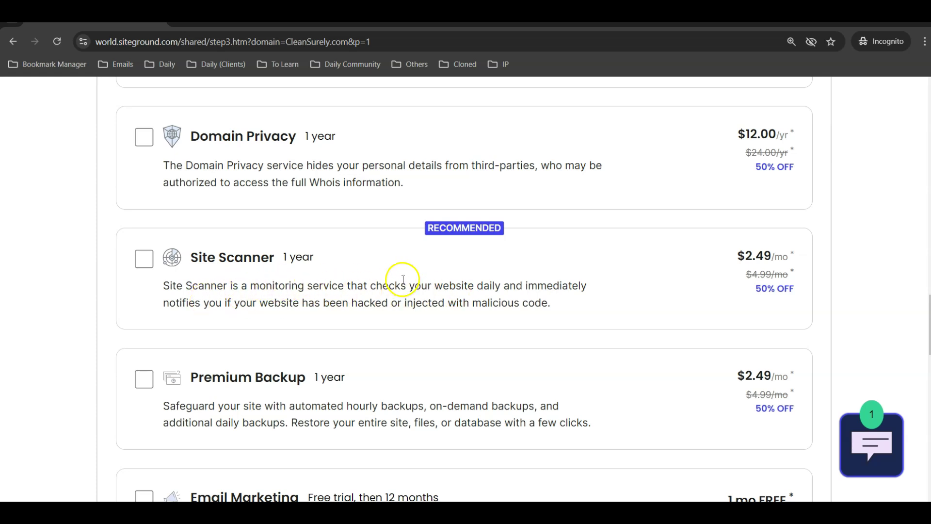
Review the Premium Backup and Email Marketing offers among the extra services, including the hourly and daily backup terms.
scroll(401, 271, down, 2)
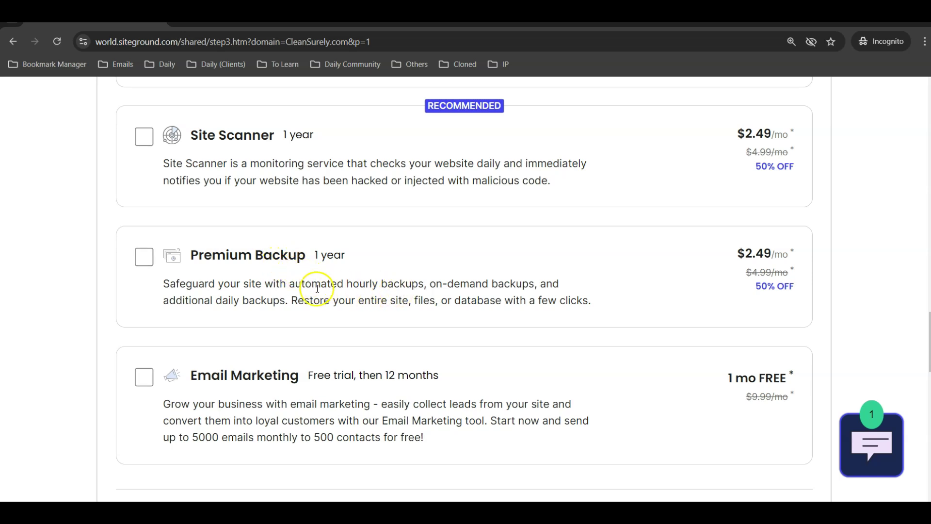
drag(290, 283, 392, 286)
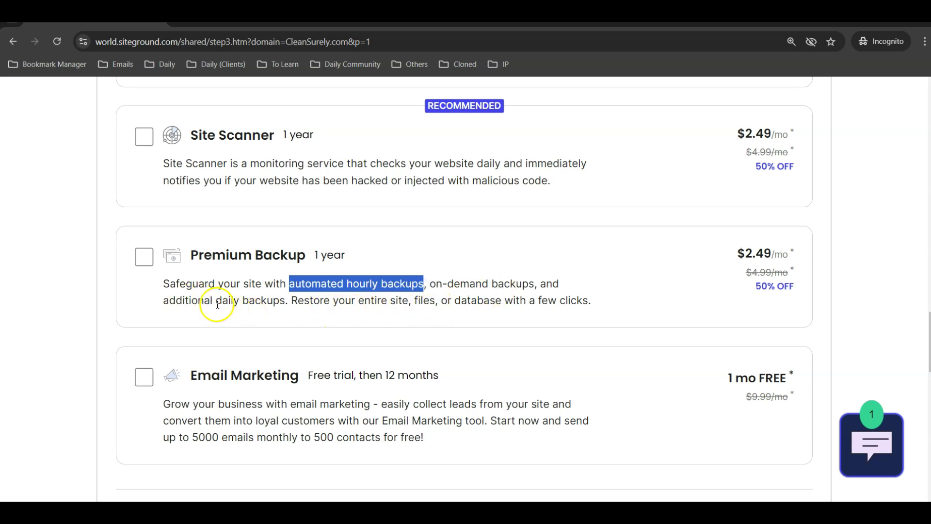
drag(216, 302, 268, 304)
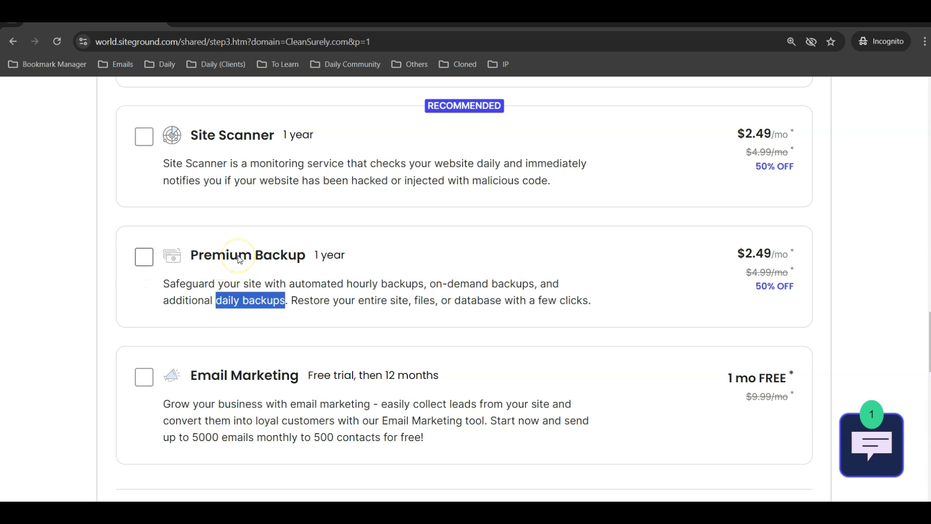
scroll(241, 259, down, 3)
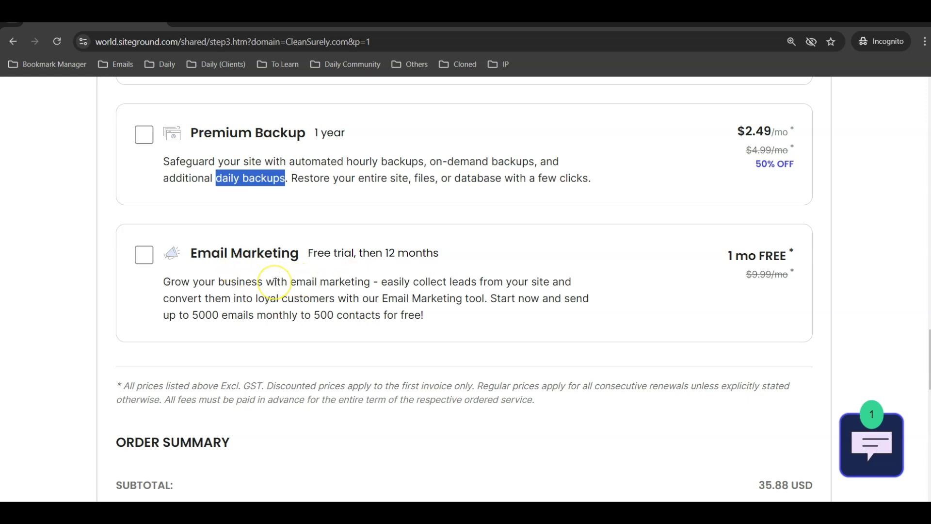
scroll(275, 283, up, 10)
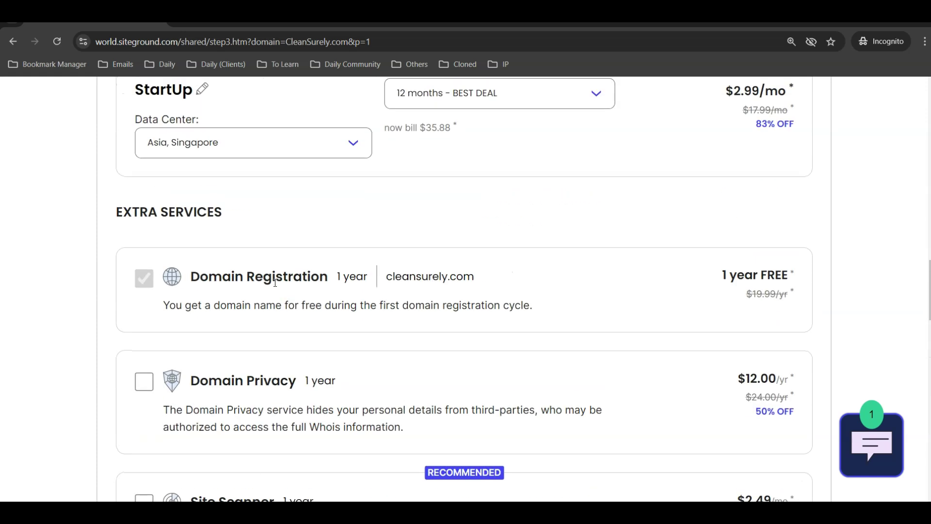
Agree to the SiteGround Terms of Service and Privacy Policy, leave promotional e-mails unselected, and submit the order for payment.
scroll(259, 245, down, 4)
scroll(259, 245, down, 10)
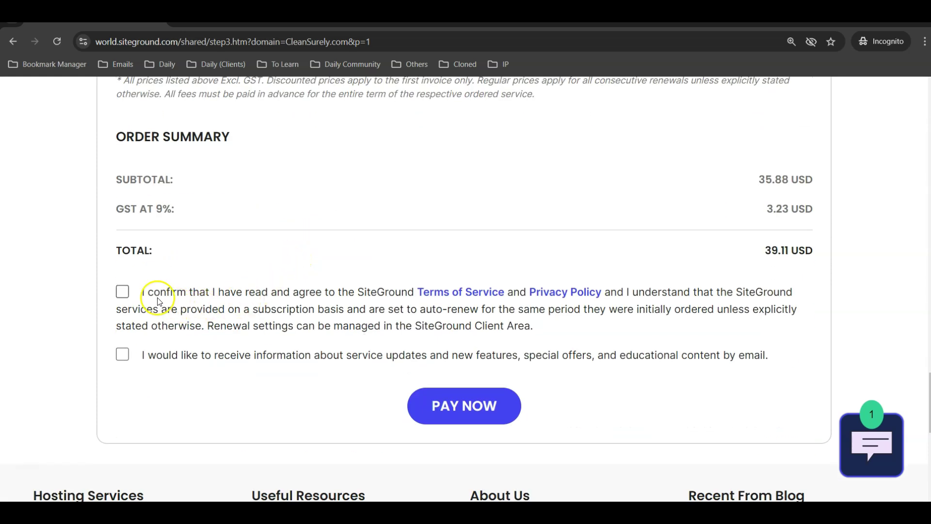
click(122, 293)
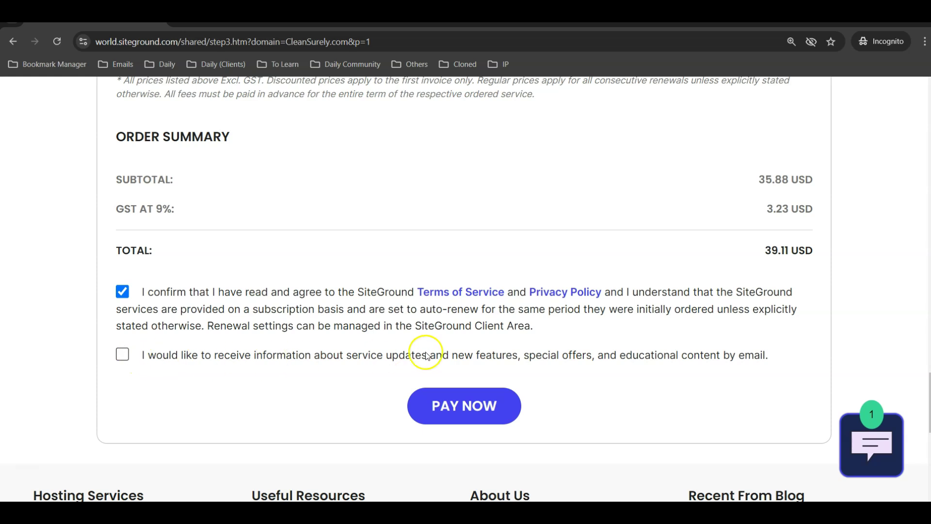
click(473, 416)
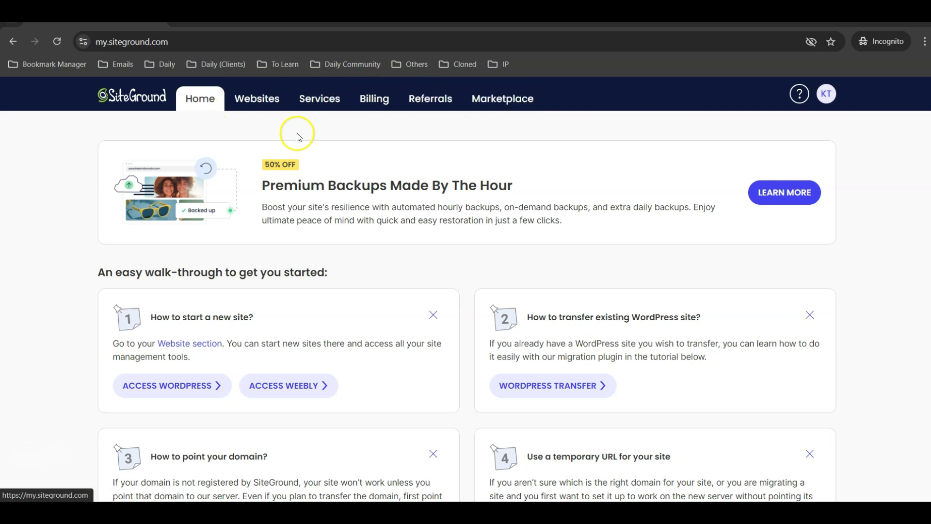
Open Site Tools for the kc-tan.com website and load kc-tan.com in a new browser tab.
click(257, 107)
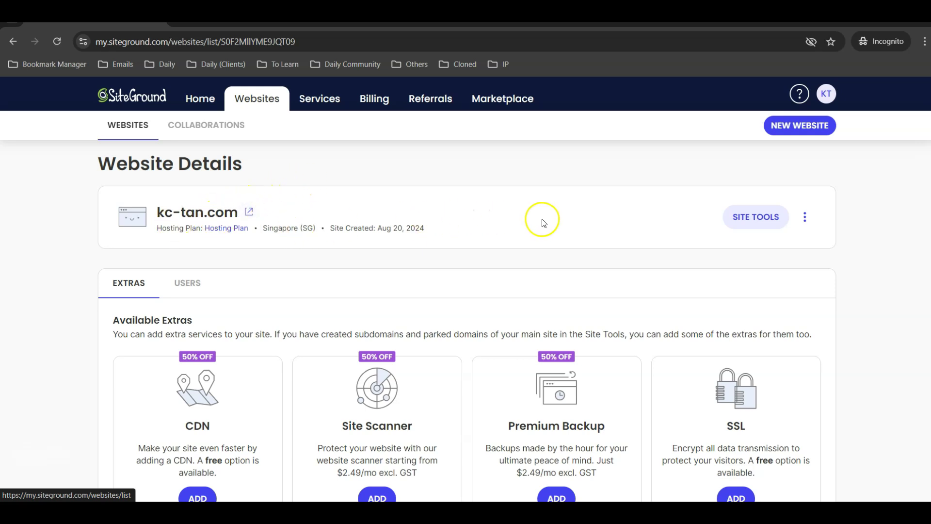
click(753, 218)
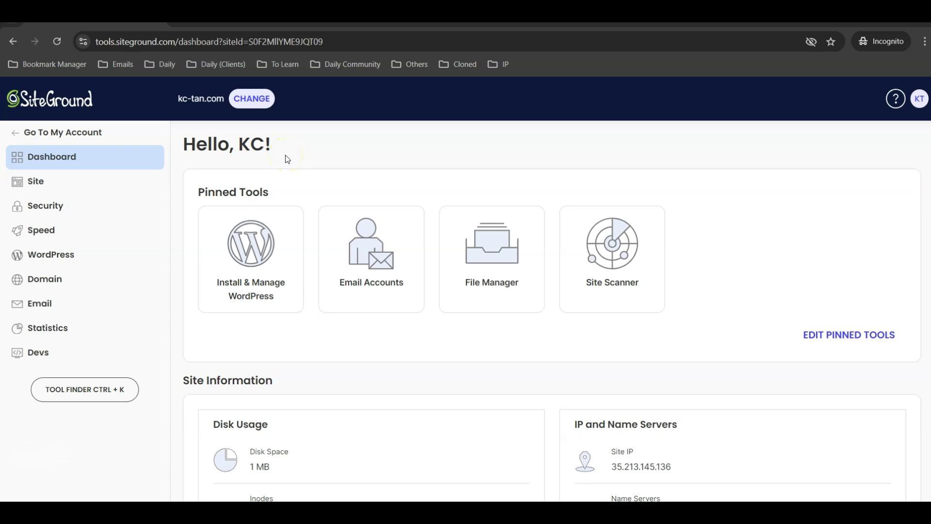
key(ctrl+t)
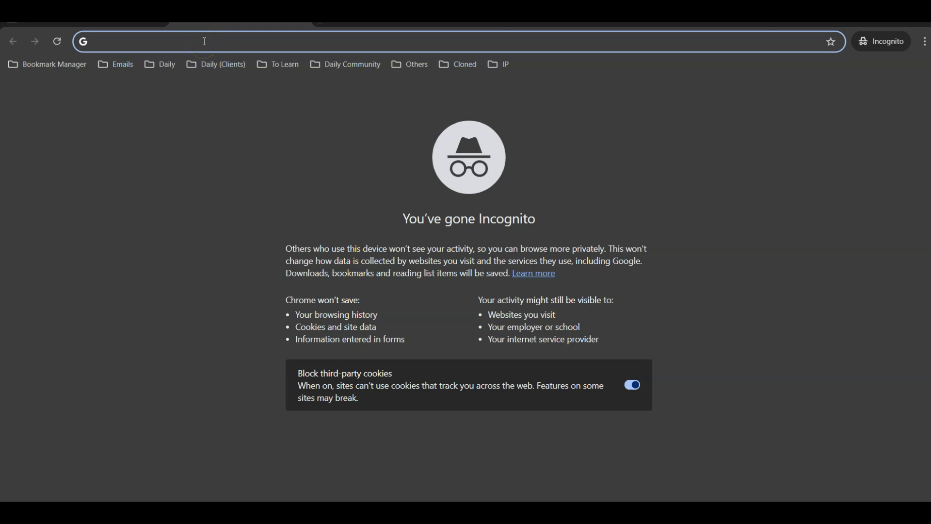
text(kc-tan.com)
key(Return)
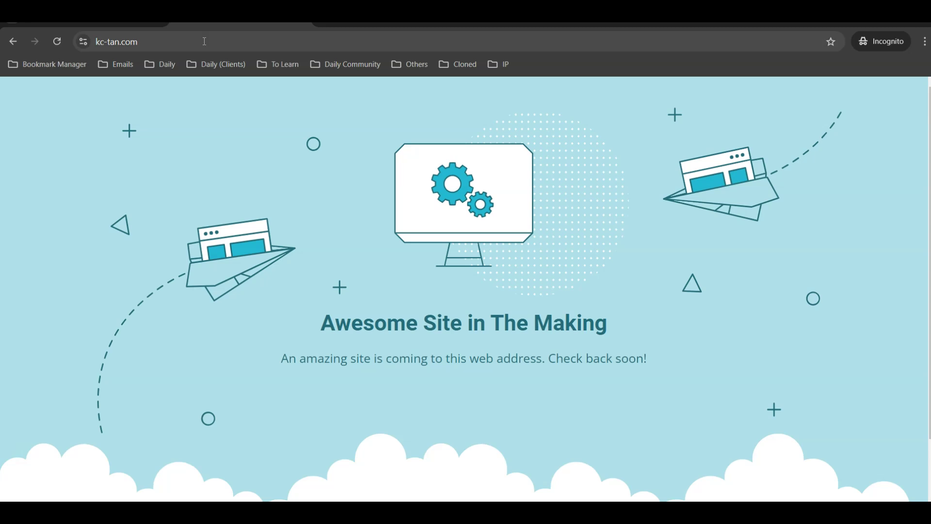
click(248, 100)
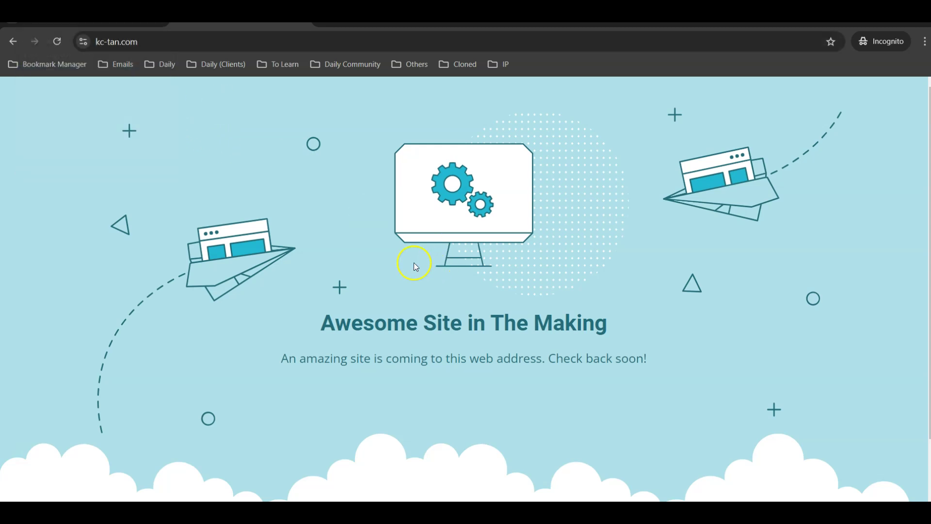
Return to Site Tools, open the WordPress Install & Manage page, and select plain WordPress for the new installation.
click(141, 24)
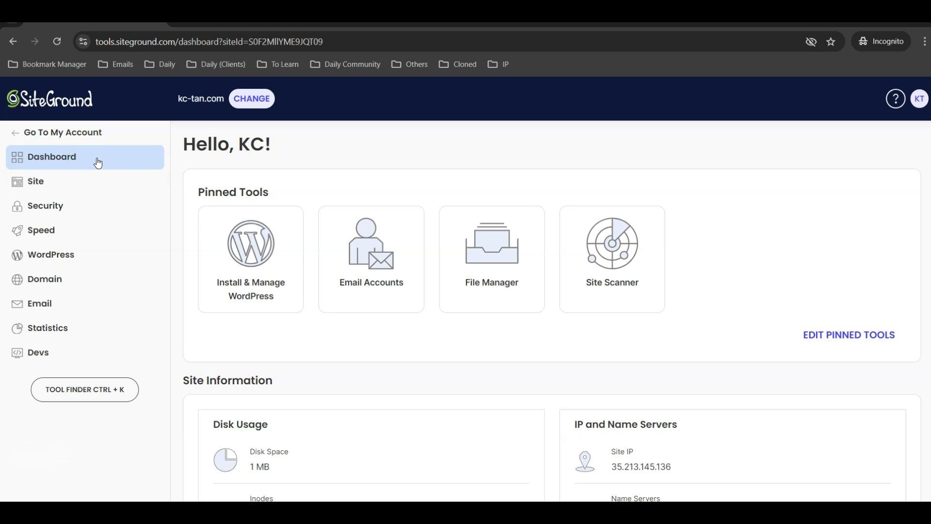
click(69, 255)
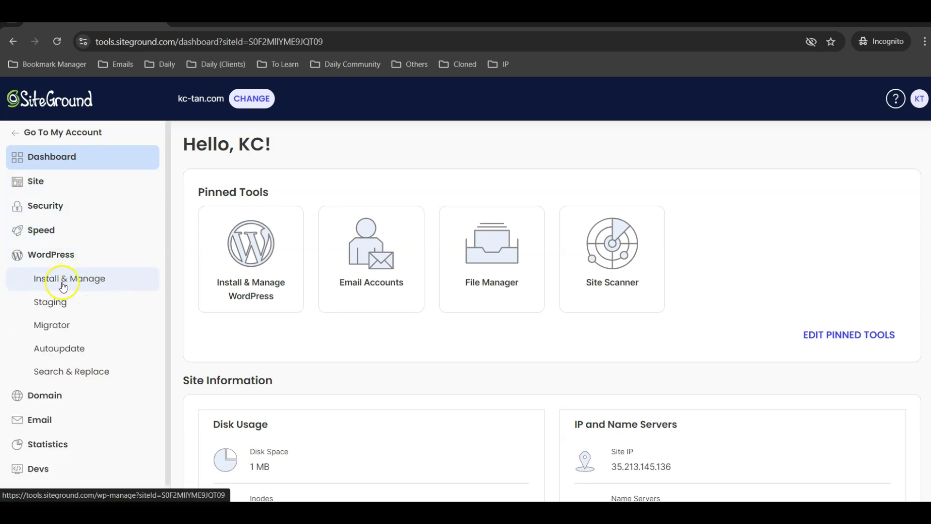
click(92, 286)
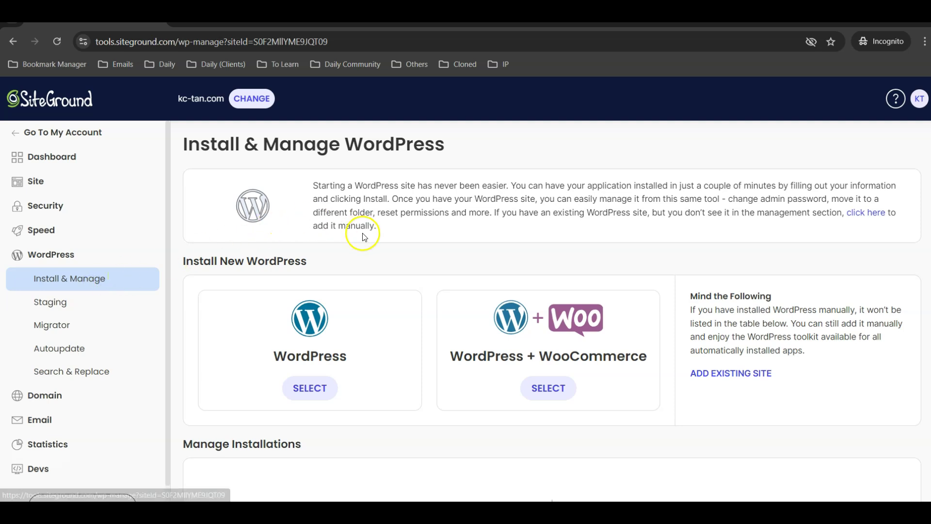
scroll(366, 243, down, 1)
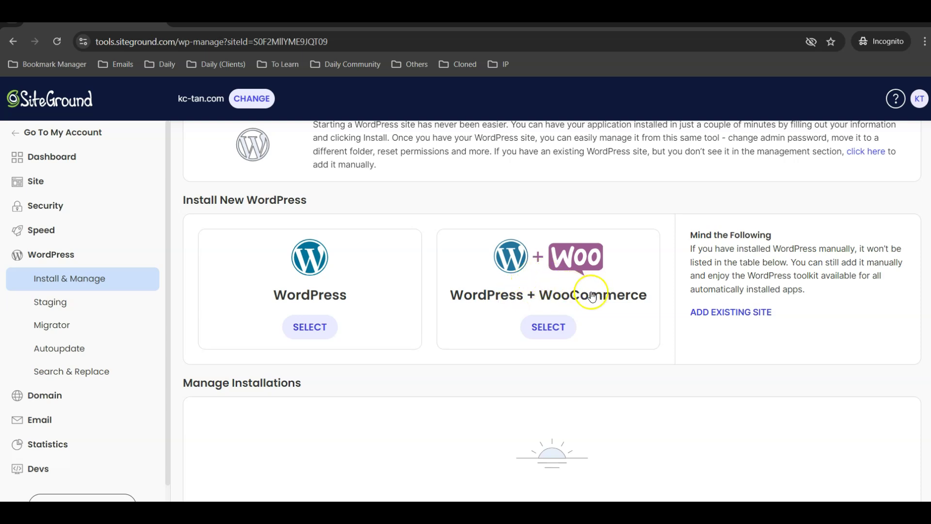
click(313, 328)
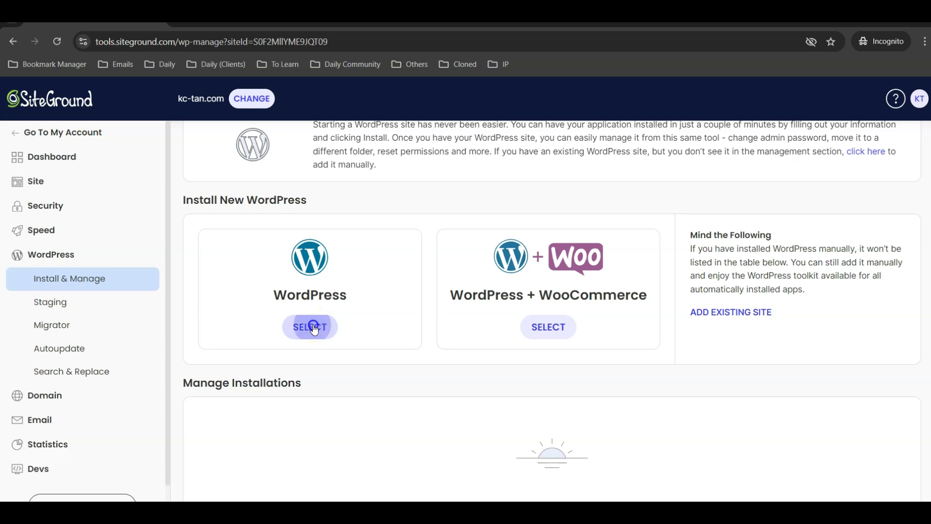
scroll(316, 324, down, 1)
click(312, 251)
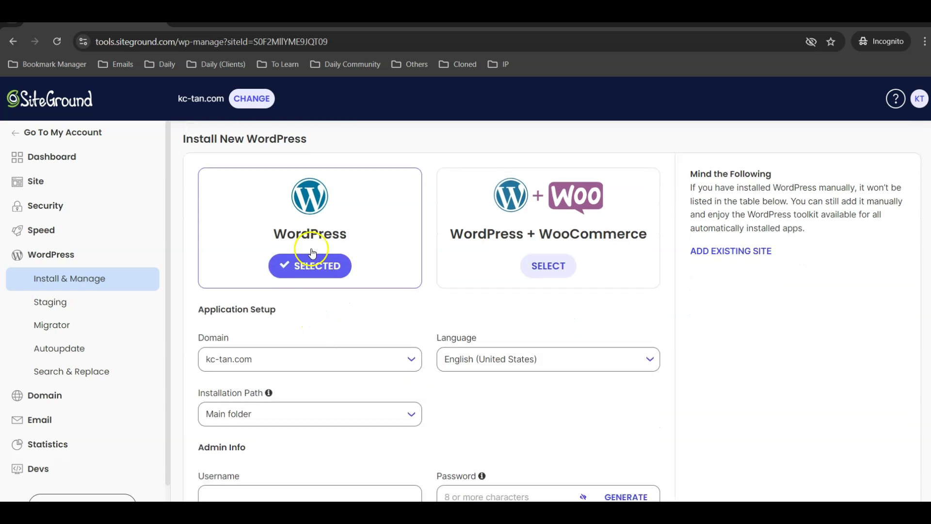
Fill in the WordPress admin username and e-mail, and generate, copy and mask the admin password.
scroll(310, 249, down, 1)
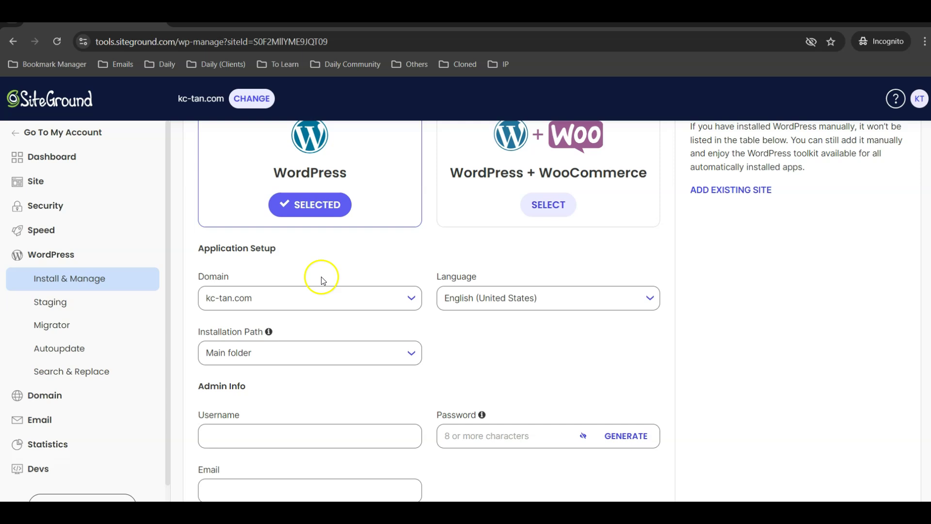
scroll(321, 276, down, 1)
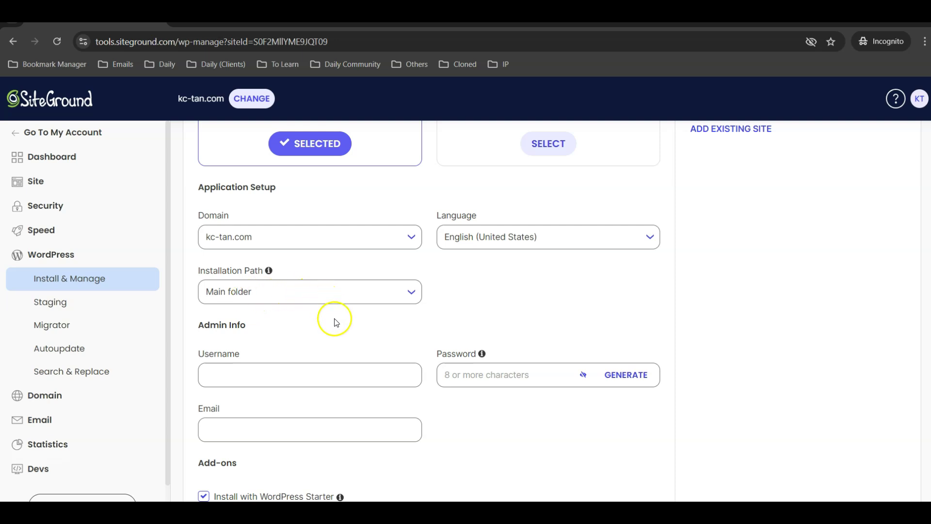
scroll(334, 319, down, 1)
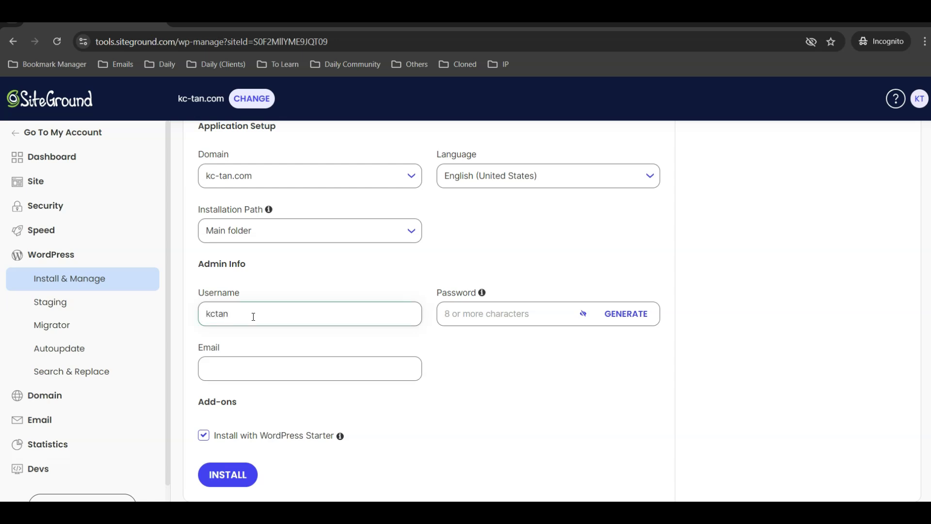
click(469, 315)
click(621, 314)
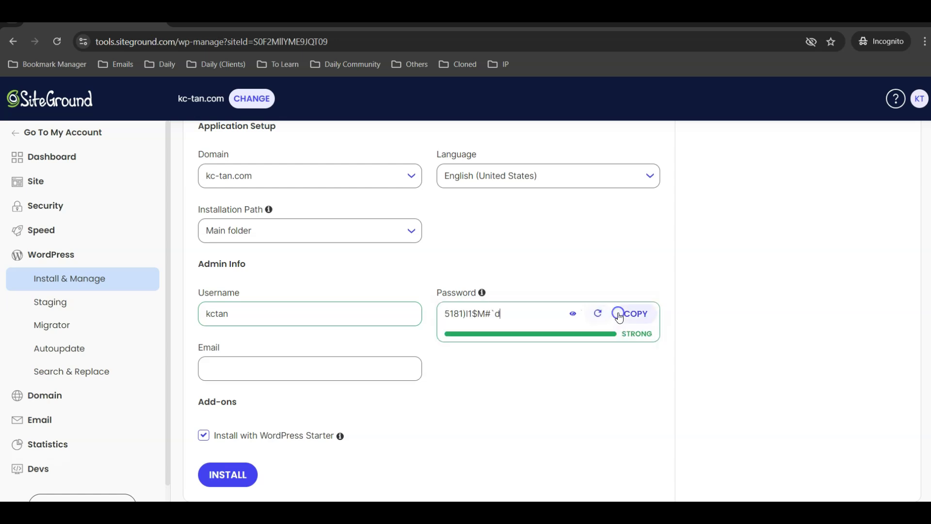
click(547, 320)
click(636, 316)
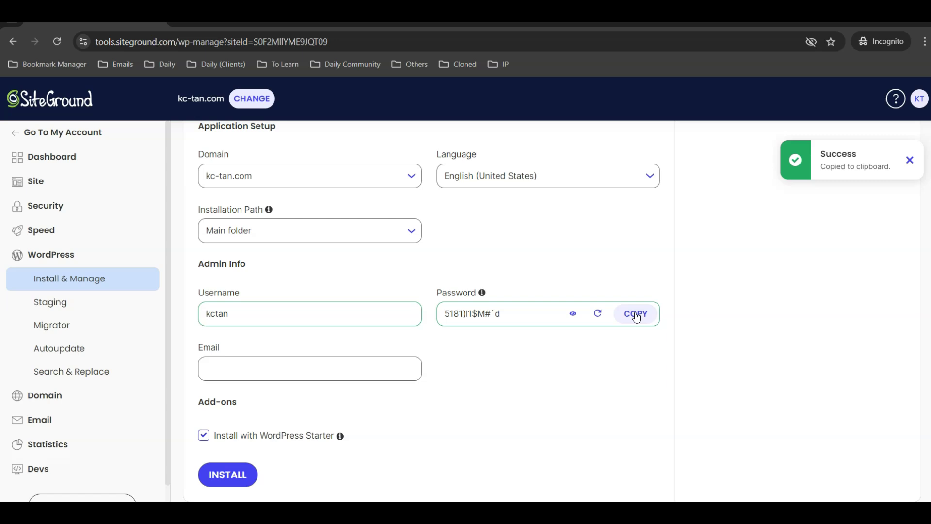
click(573, 314)
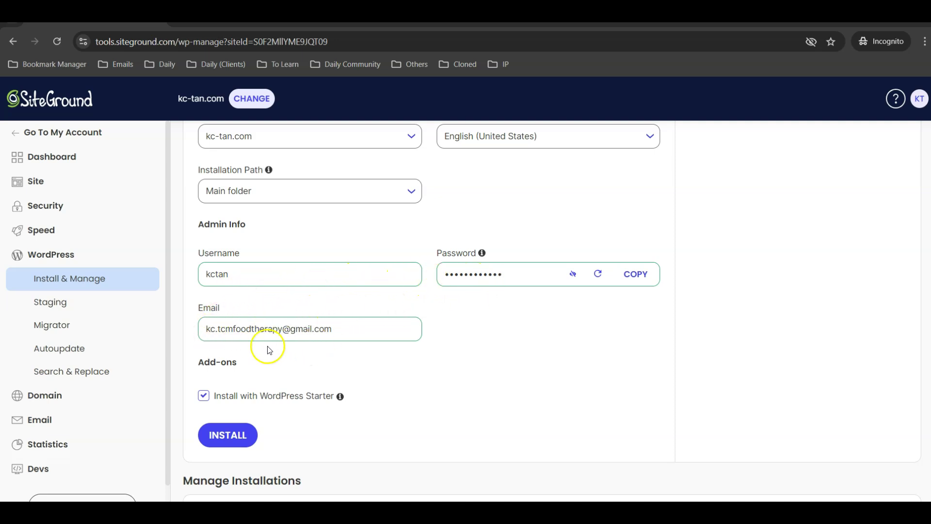
Exclude the WordPress Starter add-on and install WordPress on kc-tan.com.
click(205, 397)
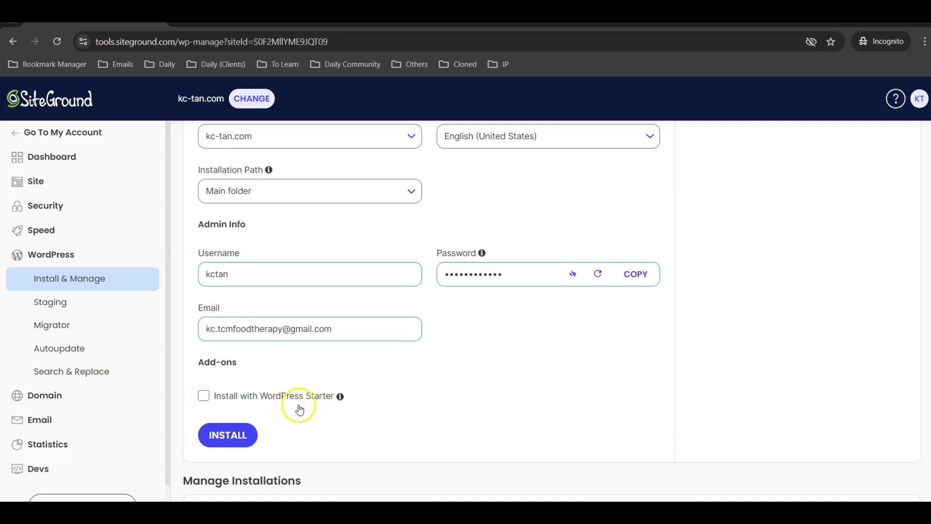
click(227, 441)
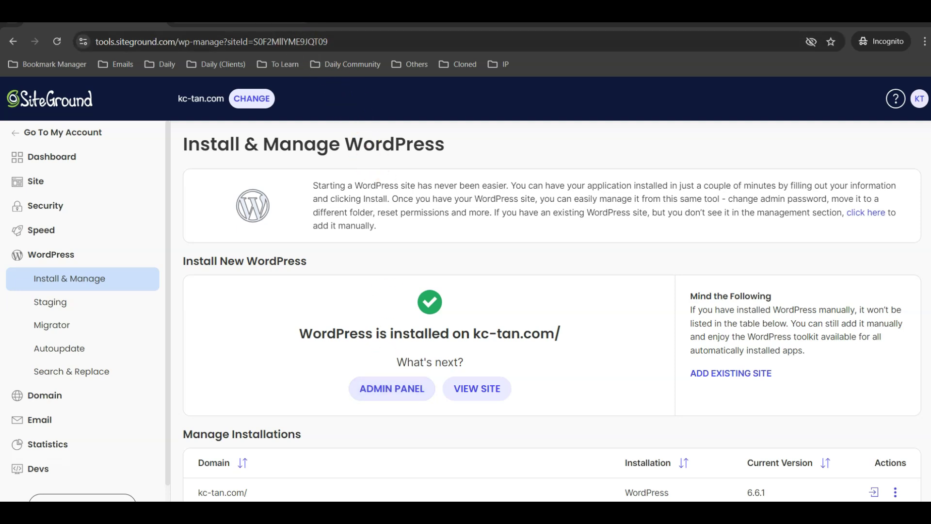
Load kc-tan.com in the other browser tab and look through the new WordPress site's home page.
key(ctrl+Tab)
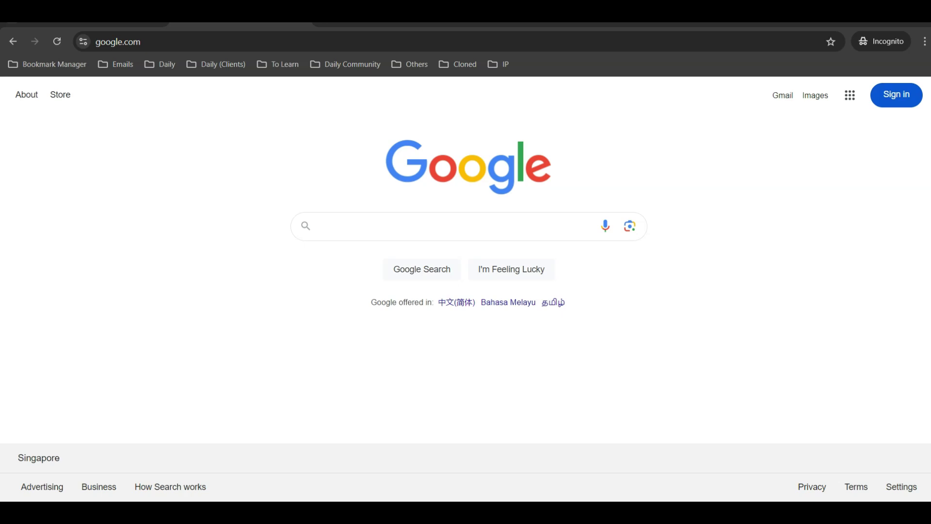
click(266, 44)
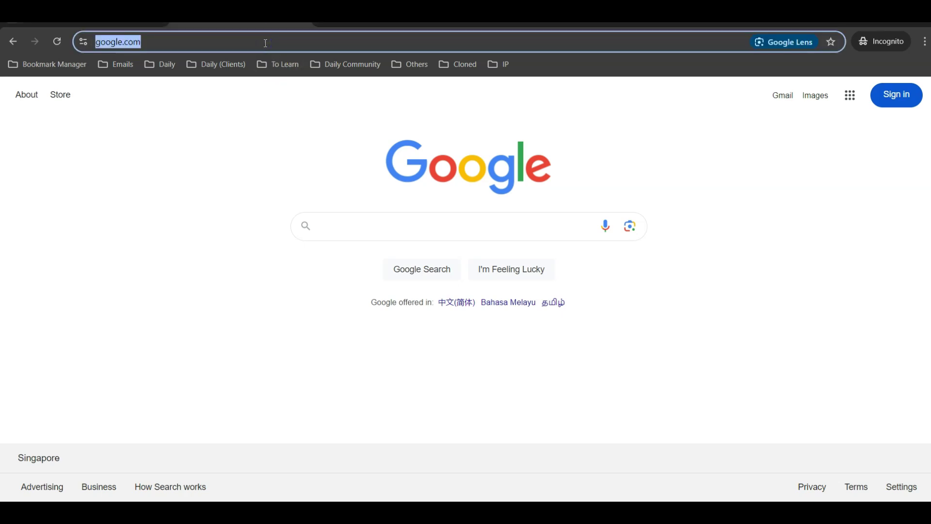
text(kc)
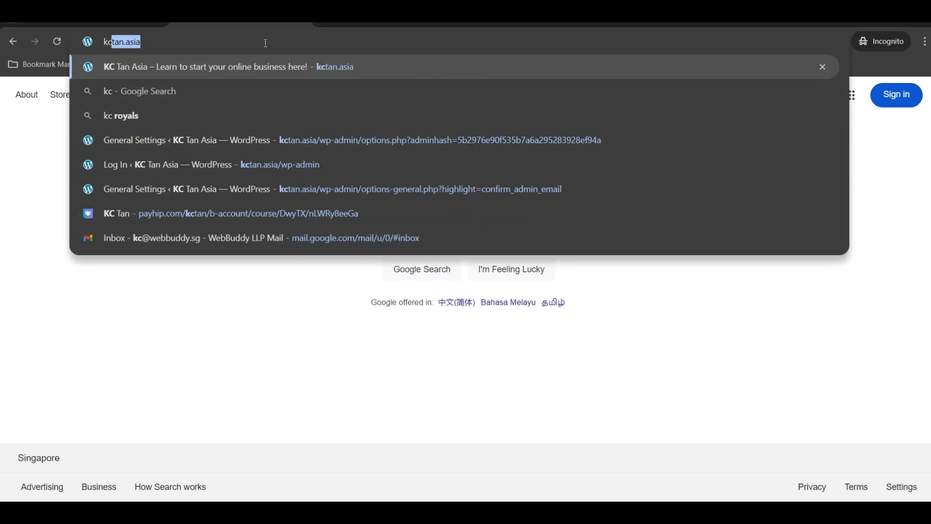
text(-tan.com)
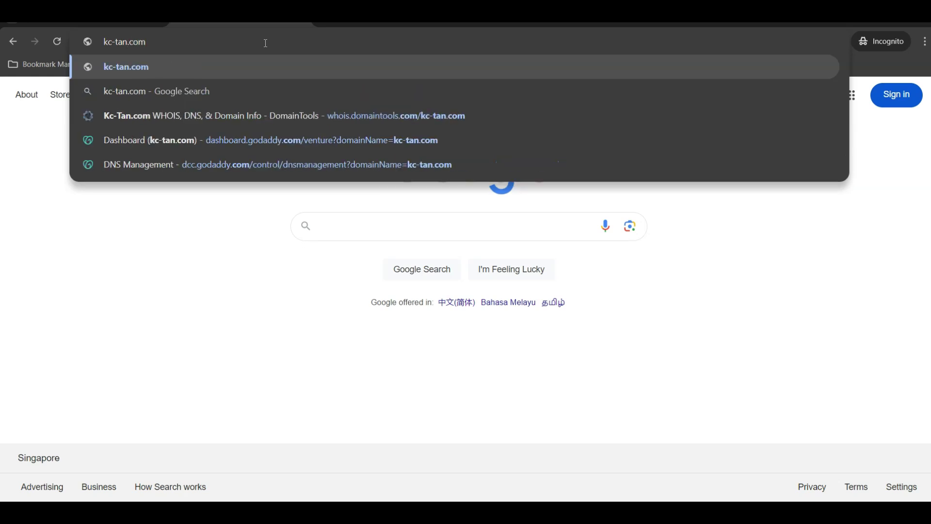
key(Return)
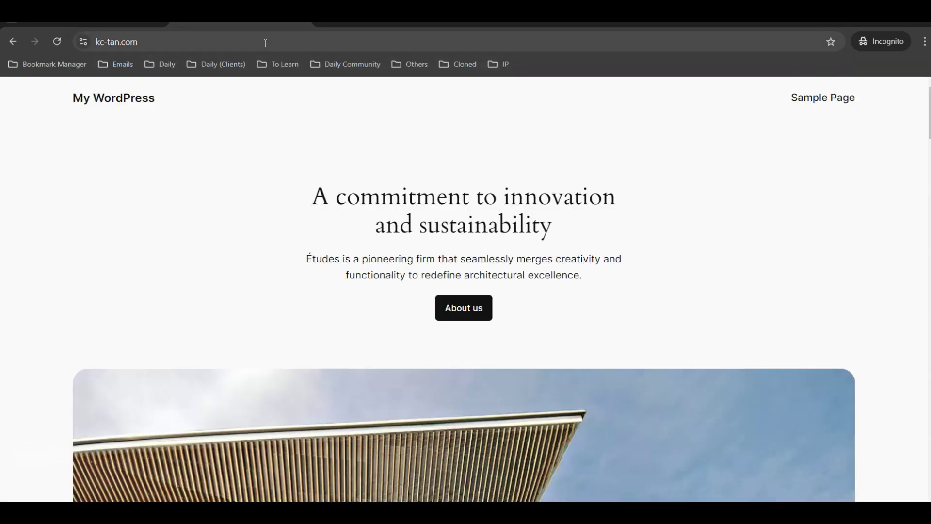
scroll(327, 193, down, 15)
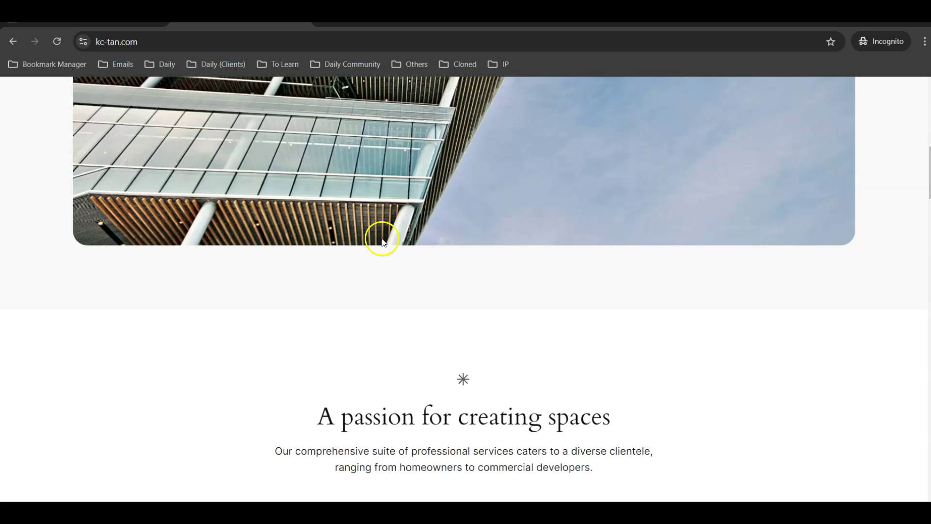
scroll(384, 243, down, 10)
scroll(395, 316, up, 14)
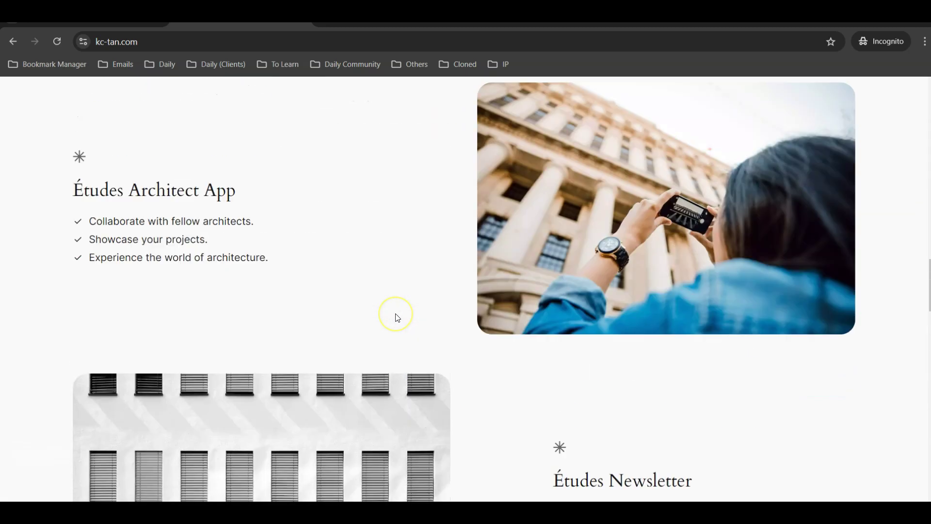
scroll(397, 318, up, 10)
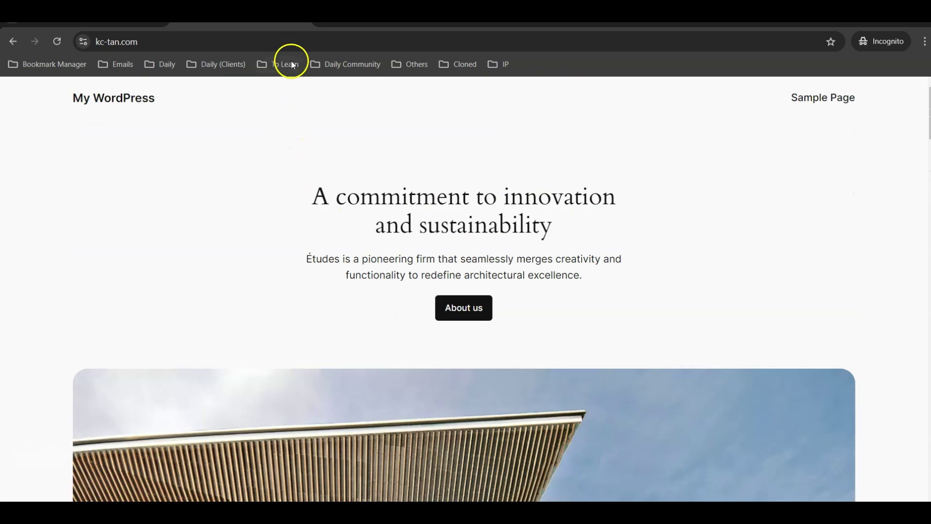
Open the WordPress admin login page at kc-tan.com/wp-admin.
click(282, 44)
click(299, 43)
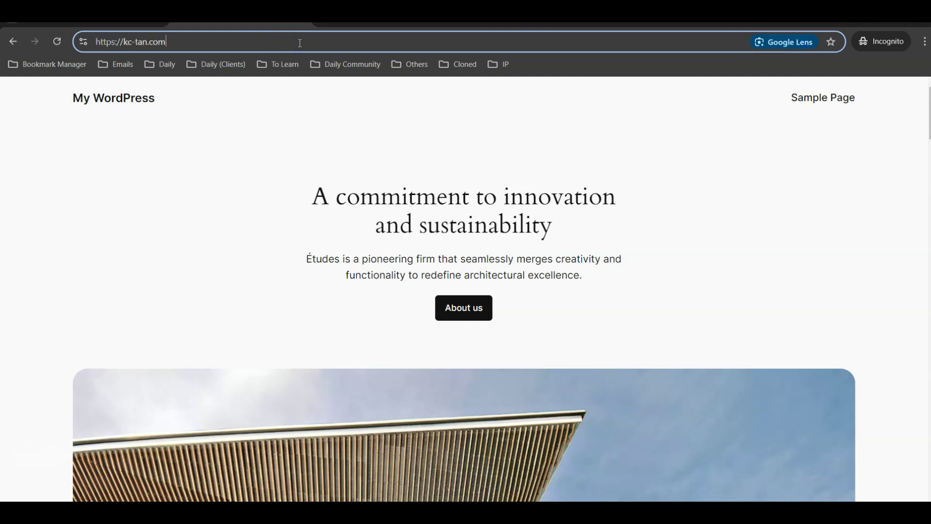
text(/wp-admin)
key(Return)
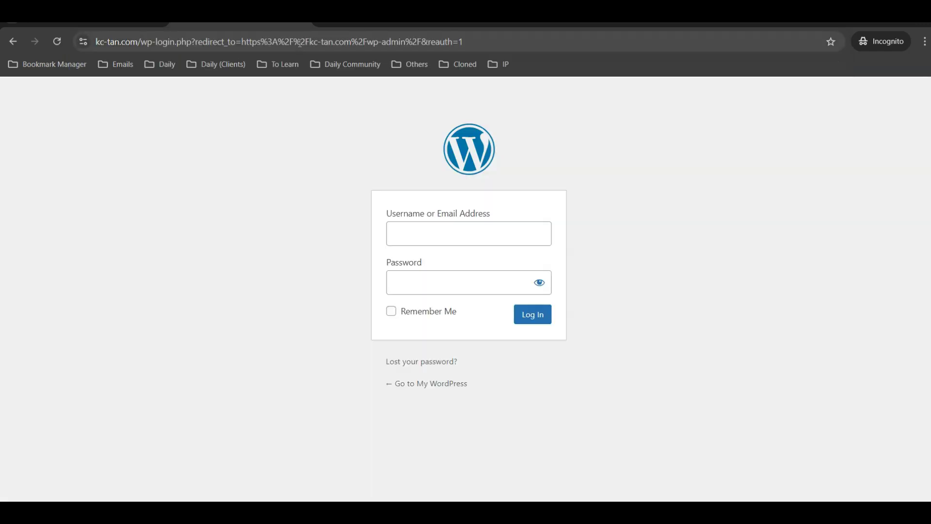
Log in to WordPress with the admin username and password, with Remember Me enabled.
click(437, 231)
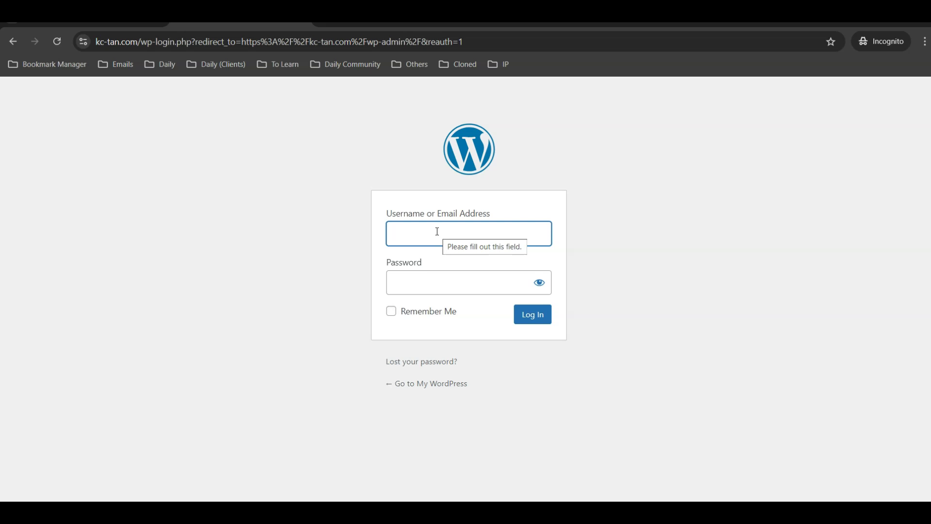
click(447, 237)
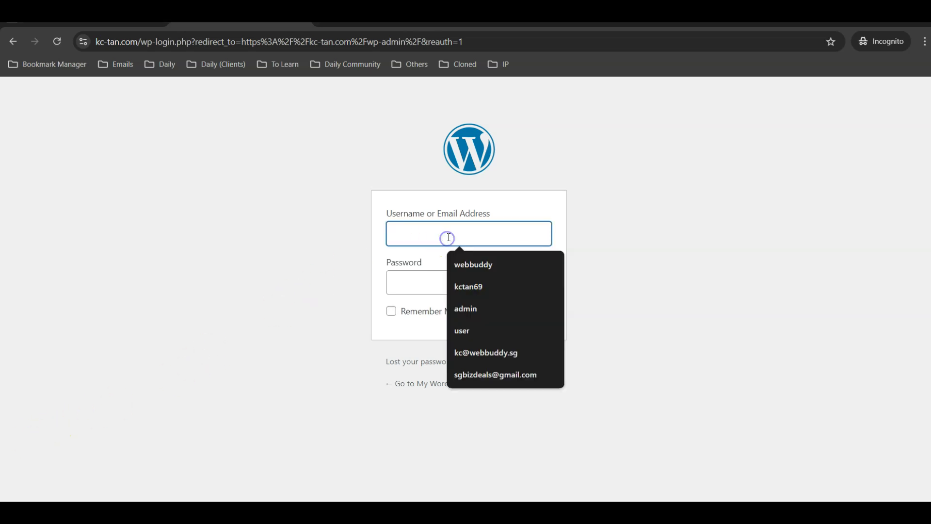
text(kctan)
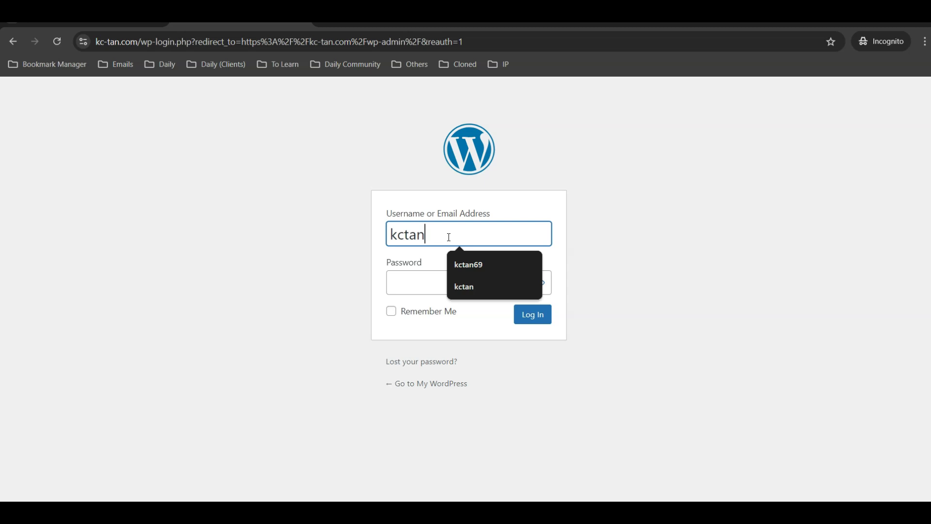
key(Tab)
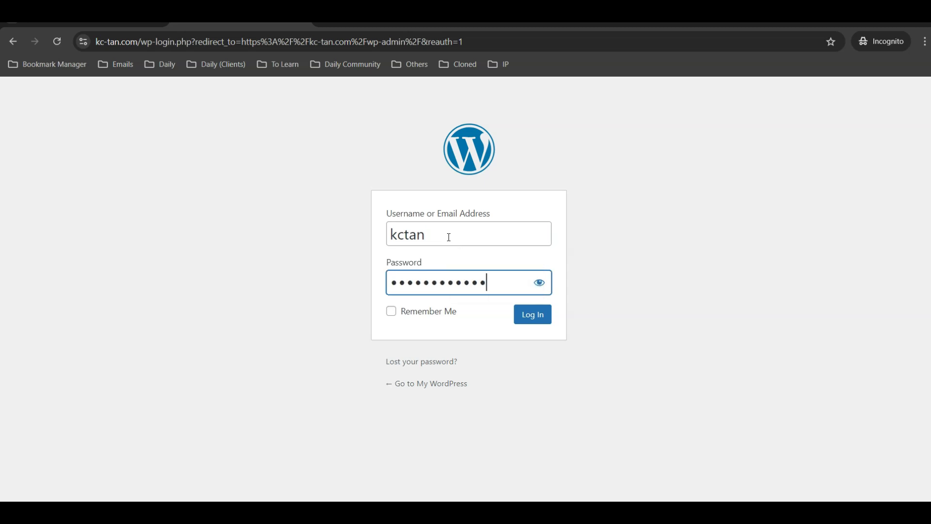
click(428, 311)
click(537, 316)
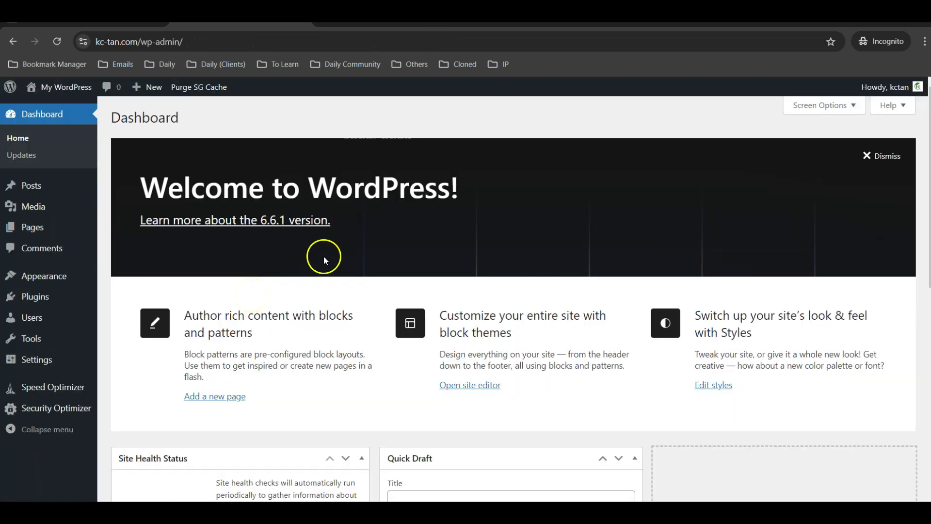
Dismiss the Welcome to WordPress panel and look over the dashboard.
click(882, 155)
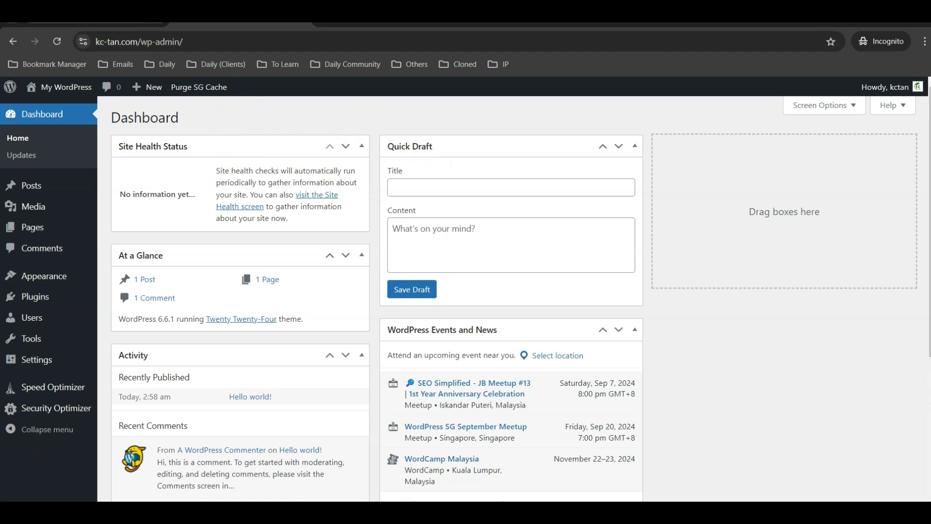
click(170, 22)
click(351, 389)
scroll(369, 248, down, 4)
scroll(359, 242, up, 4)
Open the live site from the dashboard in a new tab and look through its home page.
mouse_move(75, 92)
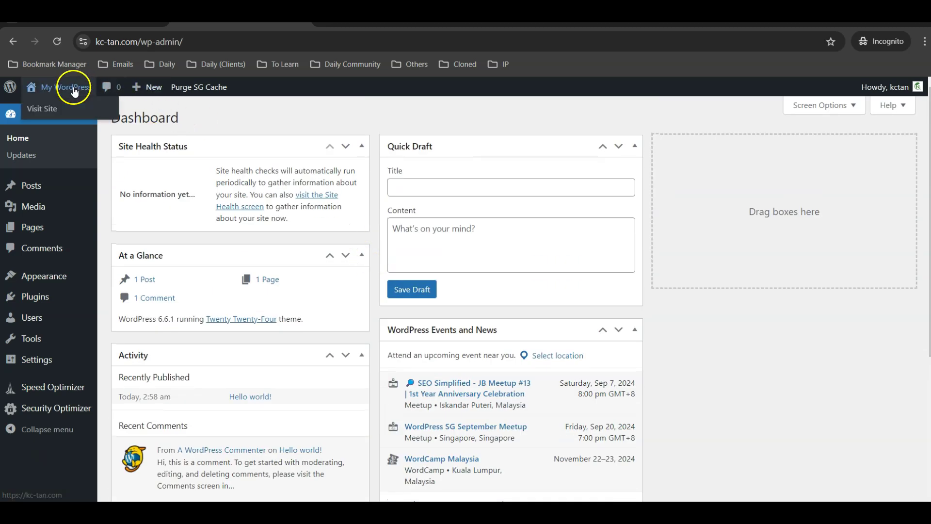
right_click(55, 108)
click(92, 117)
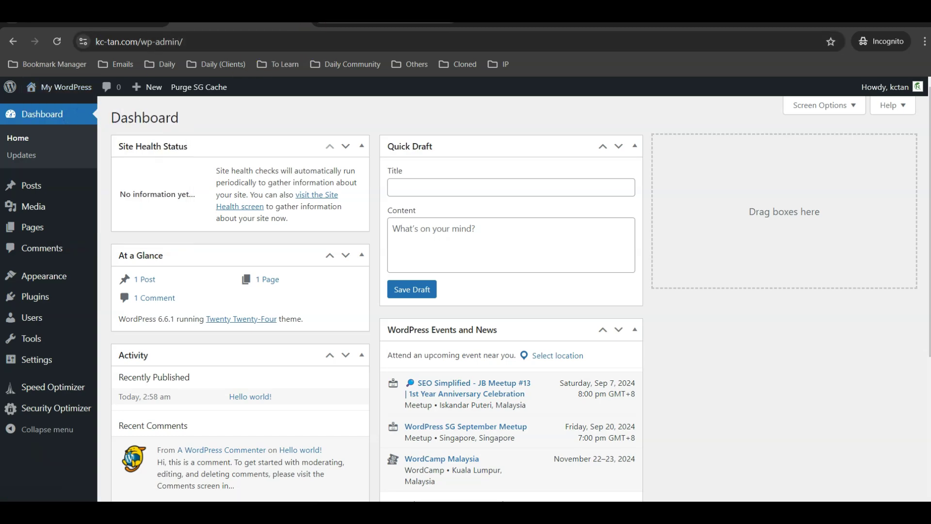
click(389, 14)
scroll(473, 270, down, 15)
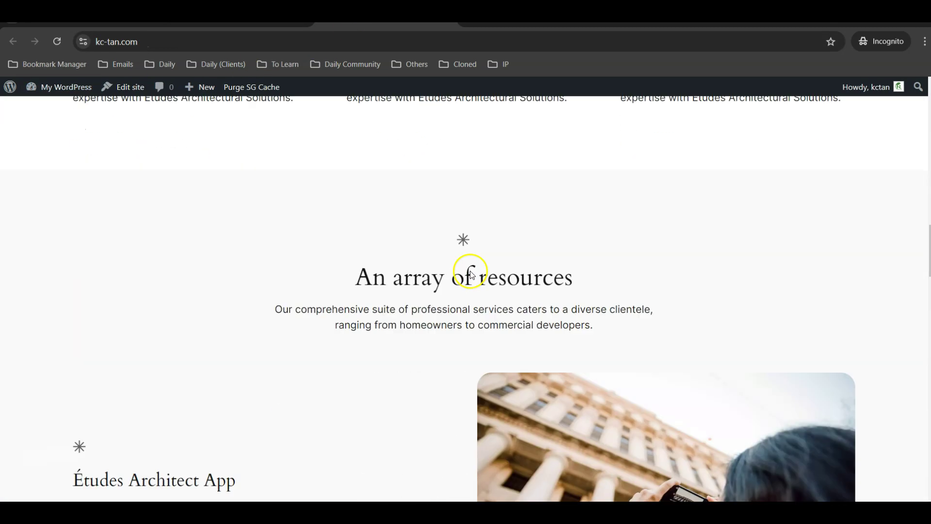
scroll(468, 271, down, 5)
scroll(465, 274, up, 12)
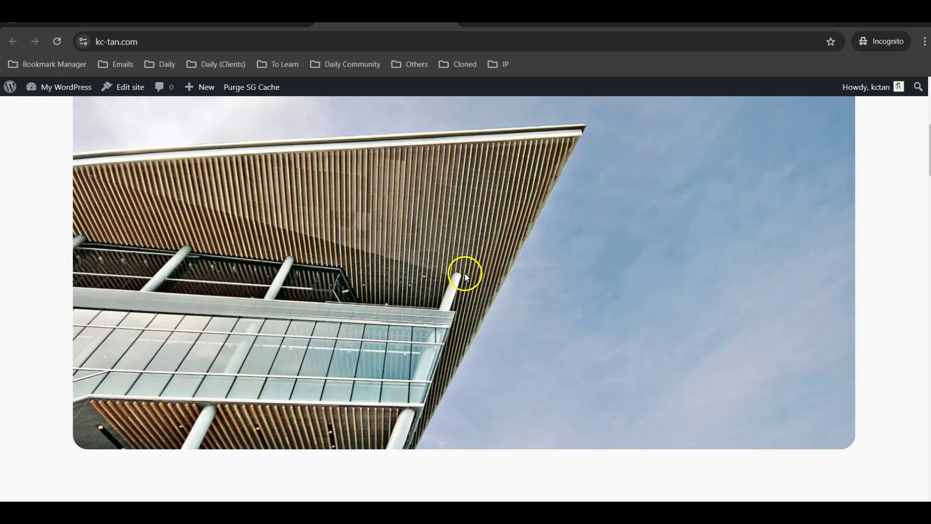
scroll(466, 277, up, 6)
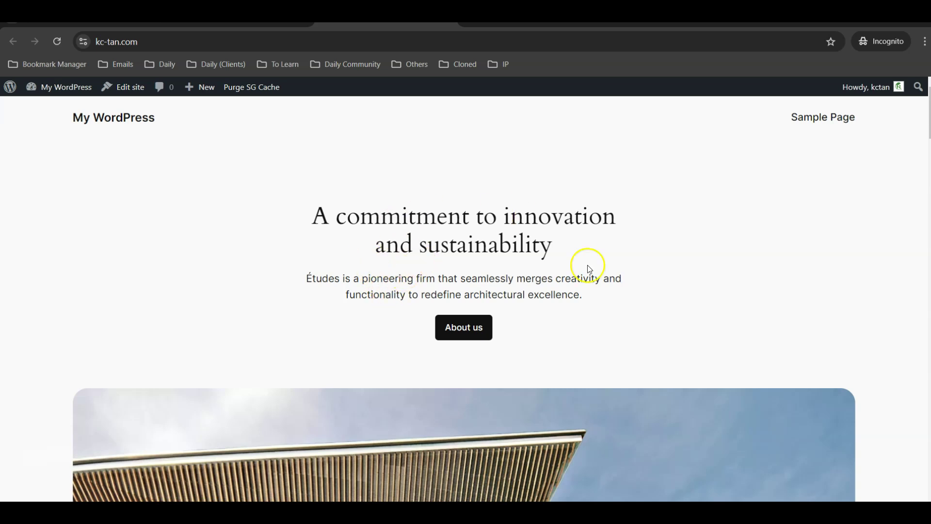
Return to the WordPress dashboard and open the Add New Plugin page.
click(291, 41)
text(kc-tan.com/wp-admin)
key(Return)
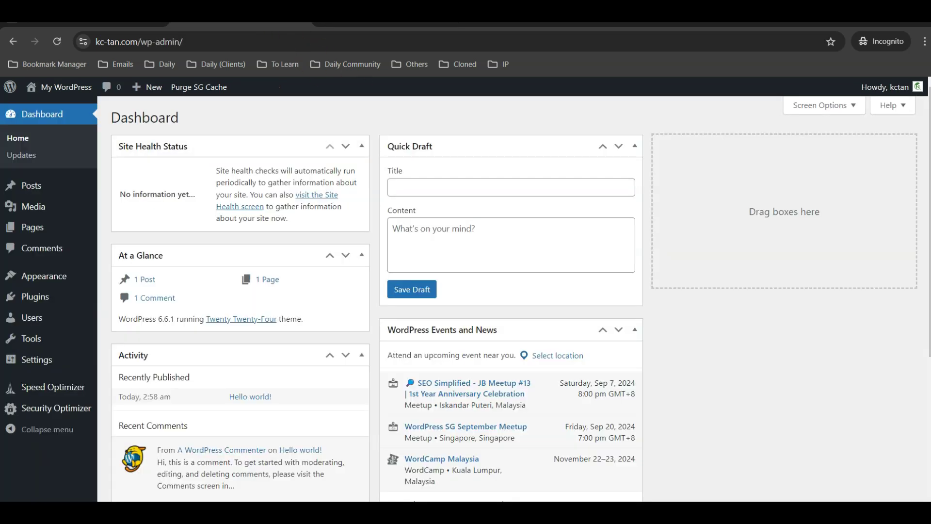
mouse_move(75, 302)
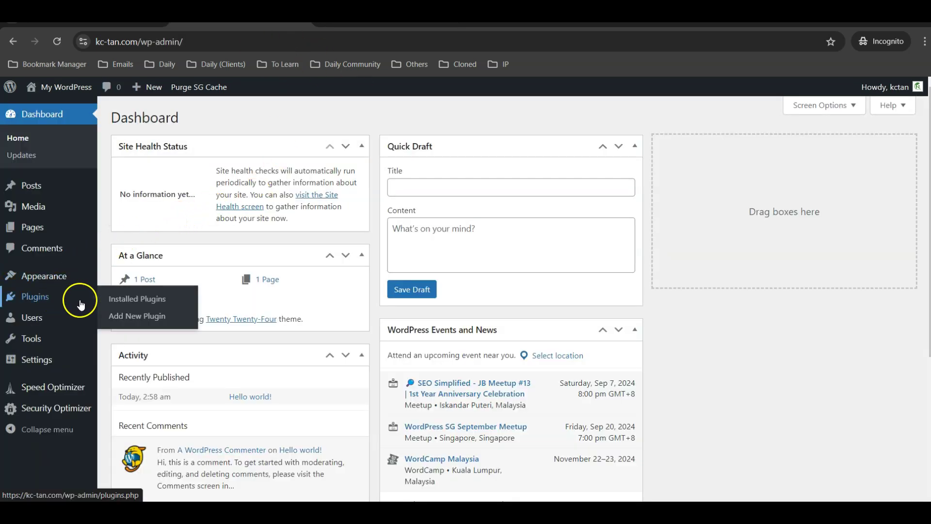
click(133, 316)
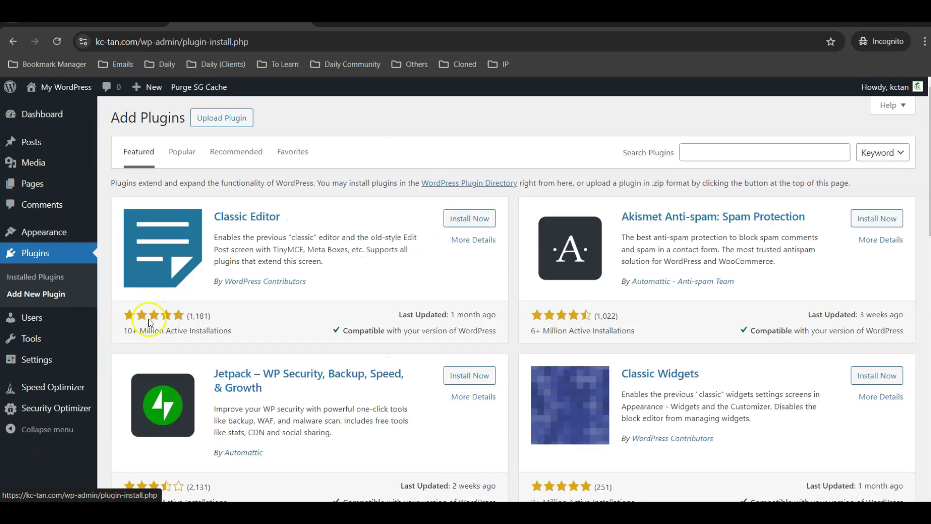
Search the plugins for "starter template", and install and activate Starter Templates by Brainstorm Force.
click(705, 153)
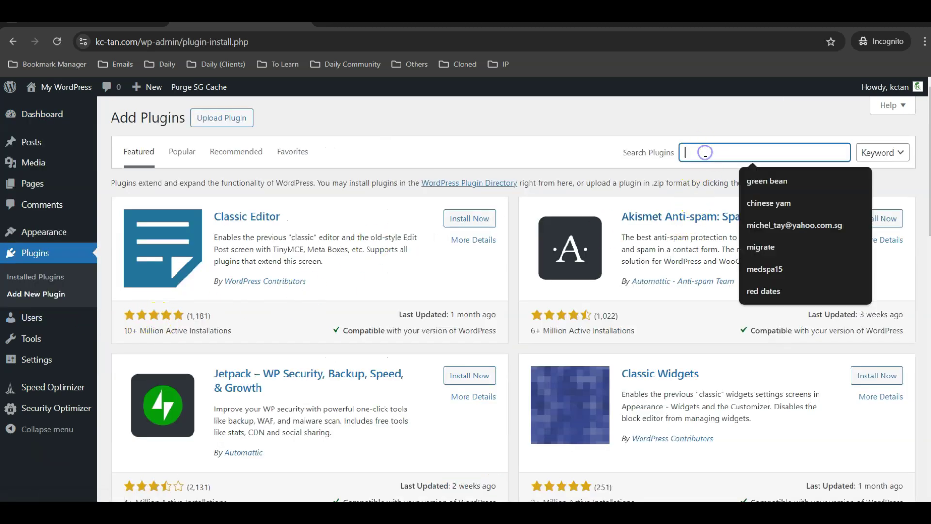
text(starter template)
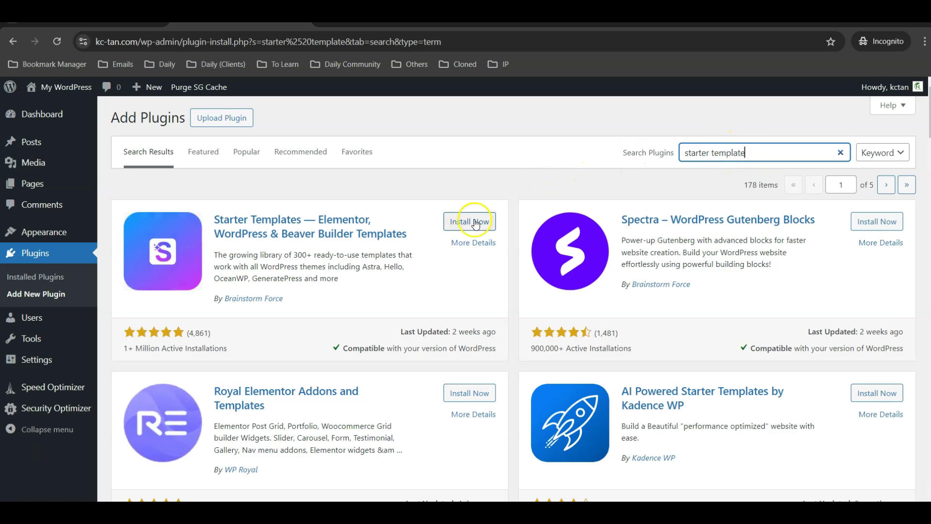
click(476, 223)
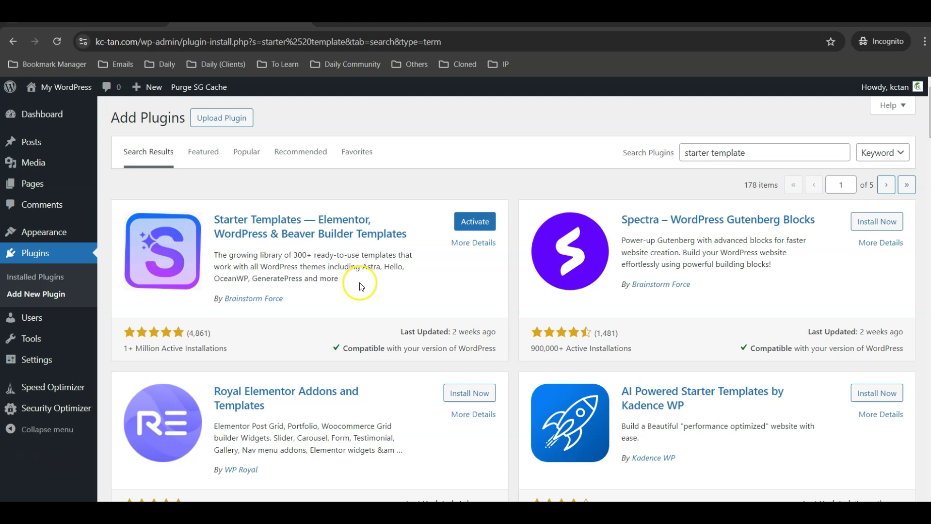
click(470, 223)
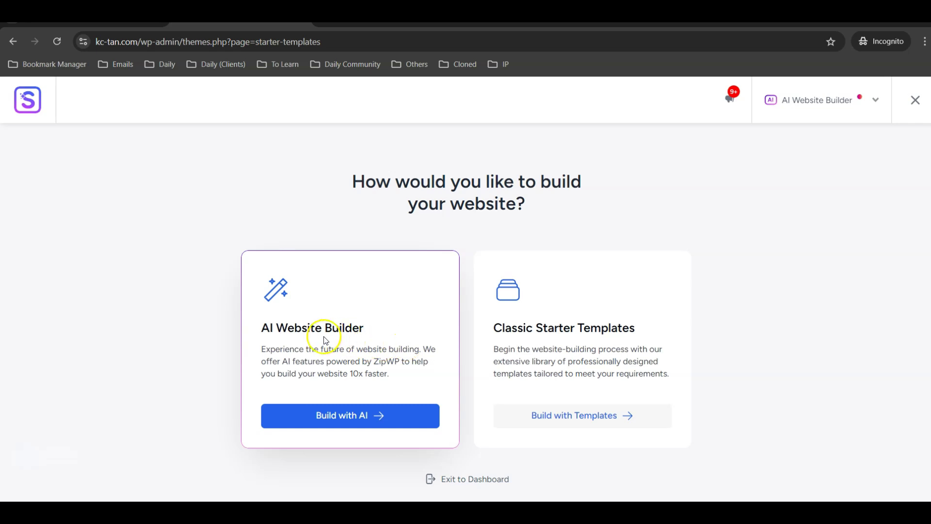
Choose to build the website with AI and connect kc-tan.com to ZipWP, logging in with the account e-mail and password.
click(329, 422)
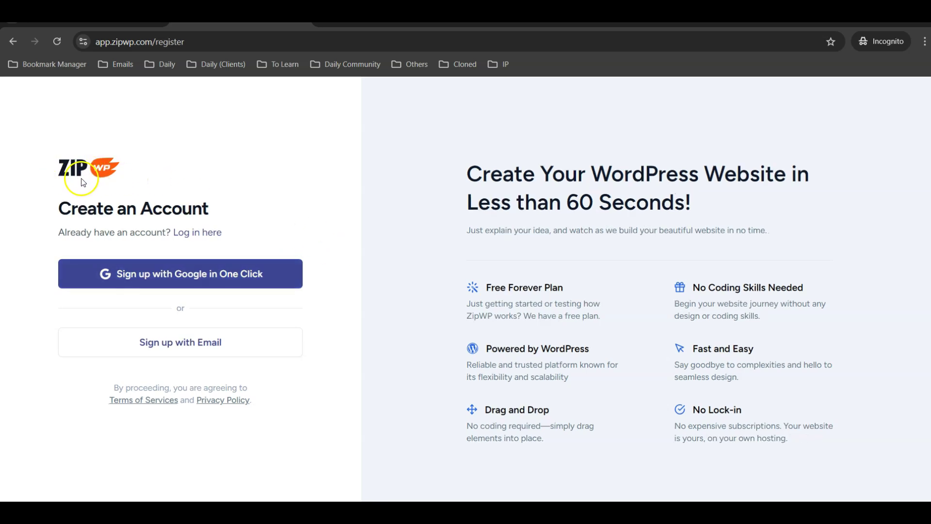
click(199, 234)
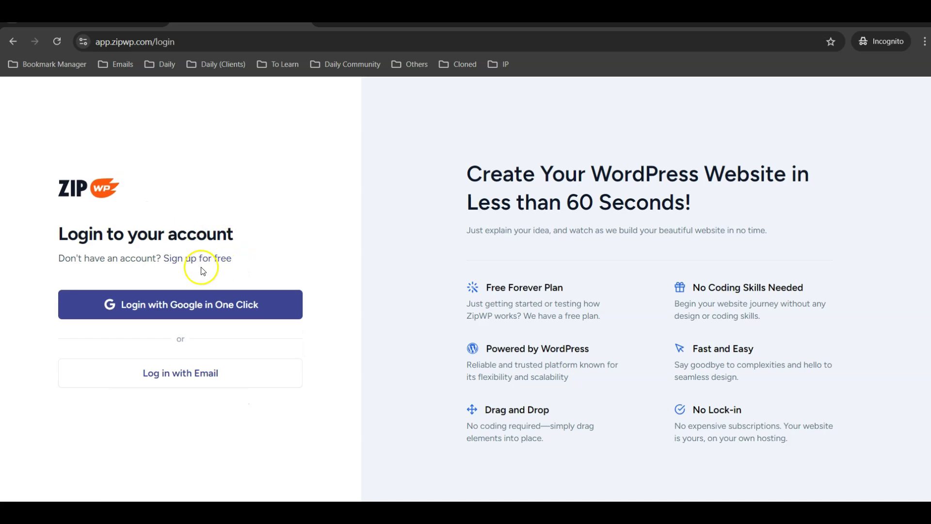
click(192, 384)
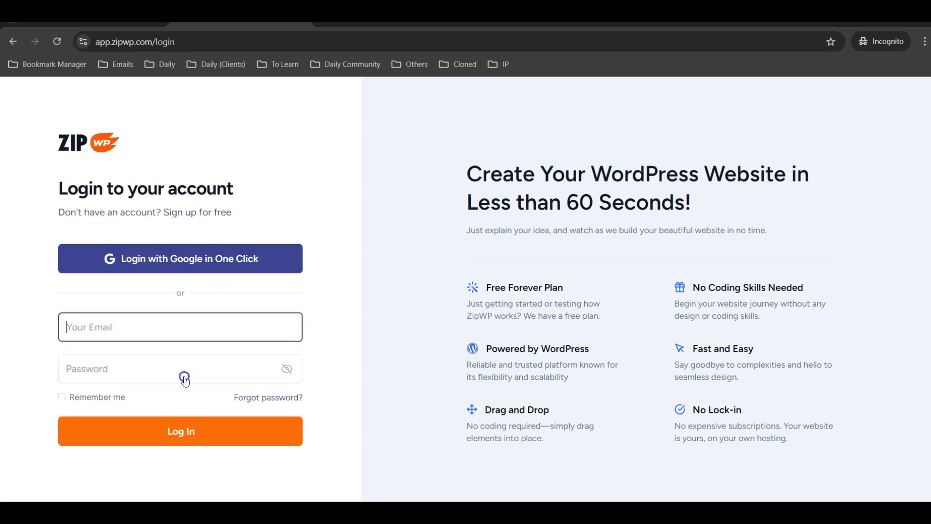
click(186, 432)
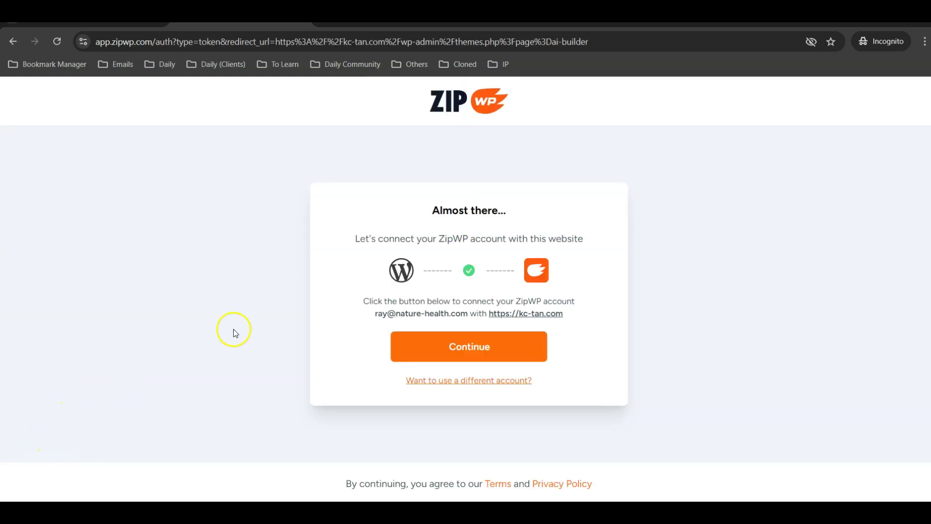
click(425, 349)
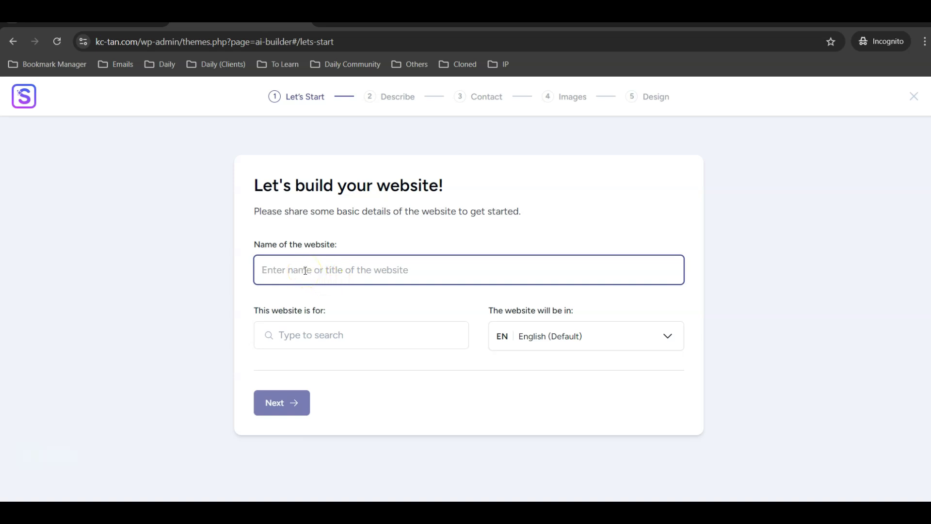
Name the website "Clean Surely Pte Ltd", set its type to Local business, and submit these basic details.
text(Clean Surely Pte Ltd)
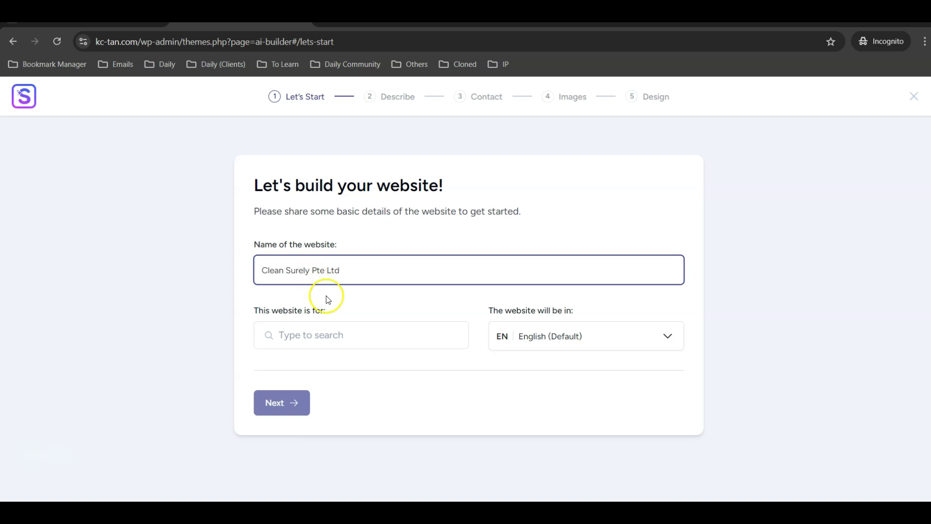
click(335, 335)
scroll(374, 389, down, 2)
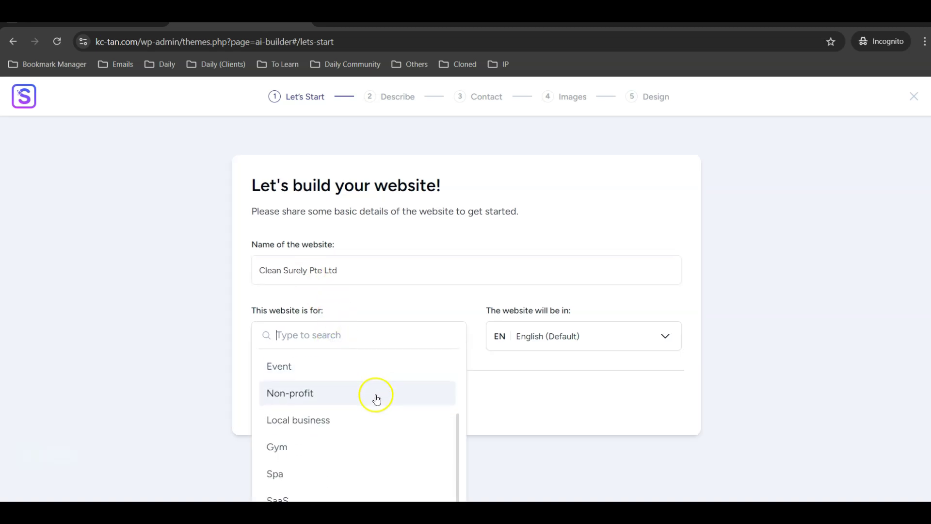
click(345, 420)
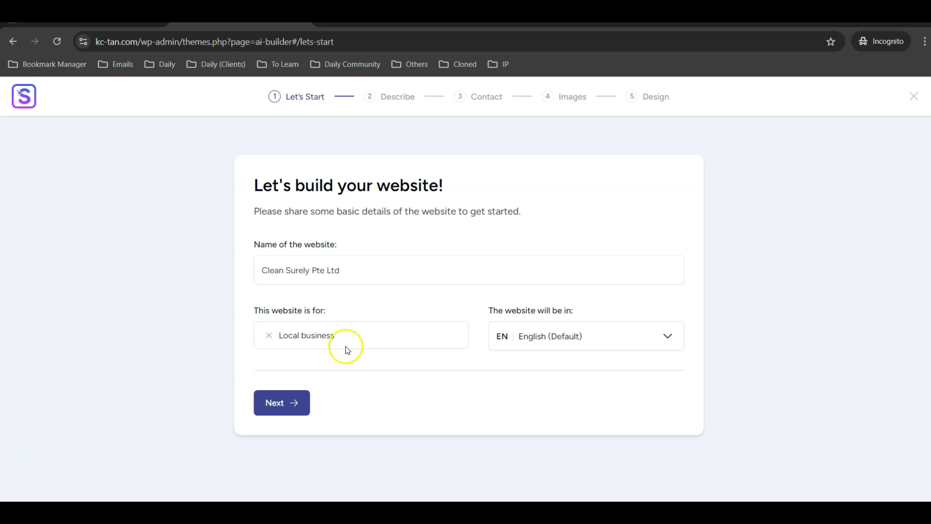
click(283, 404)
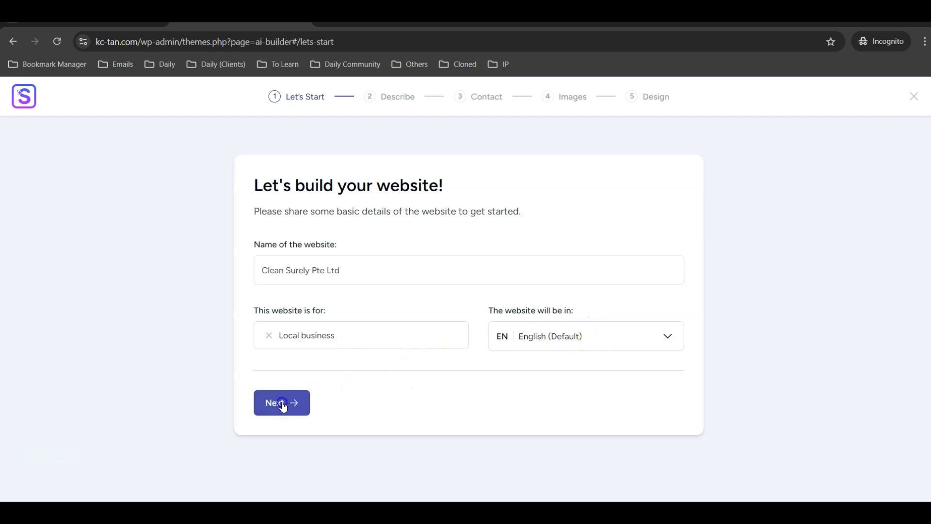
Describe Clean Surely Pte Ltd as a premier office and home cleaning provider with a dedicated, trustworthy team, and submit the description.
click(297, 285)
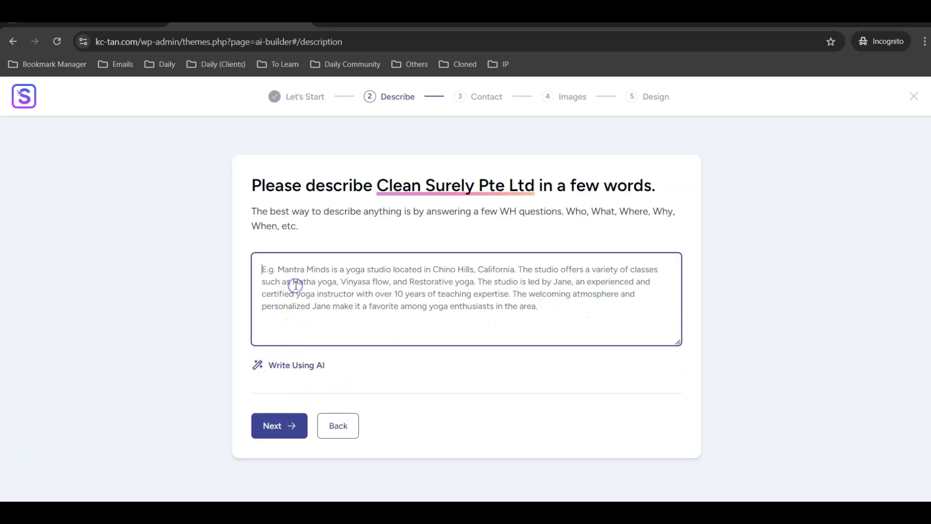
click(335, 267)
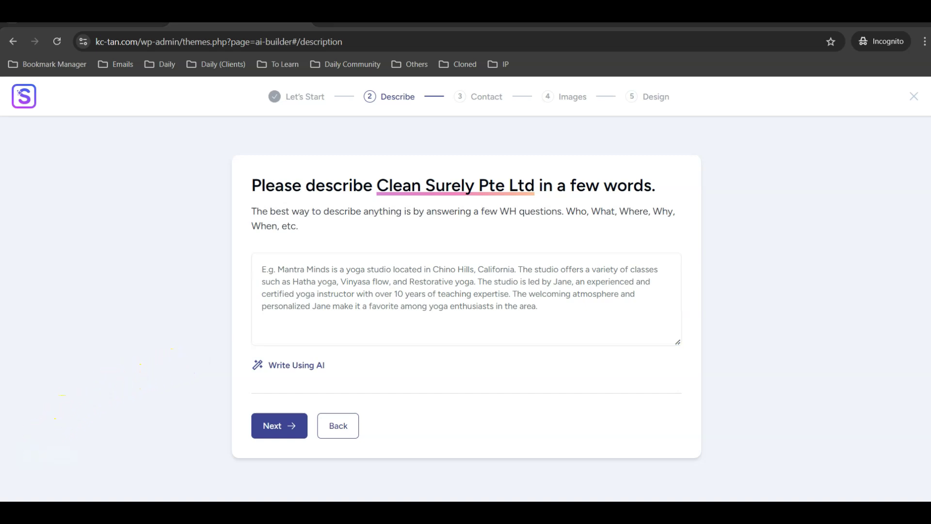
drag(3, 485, 375, 330)
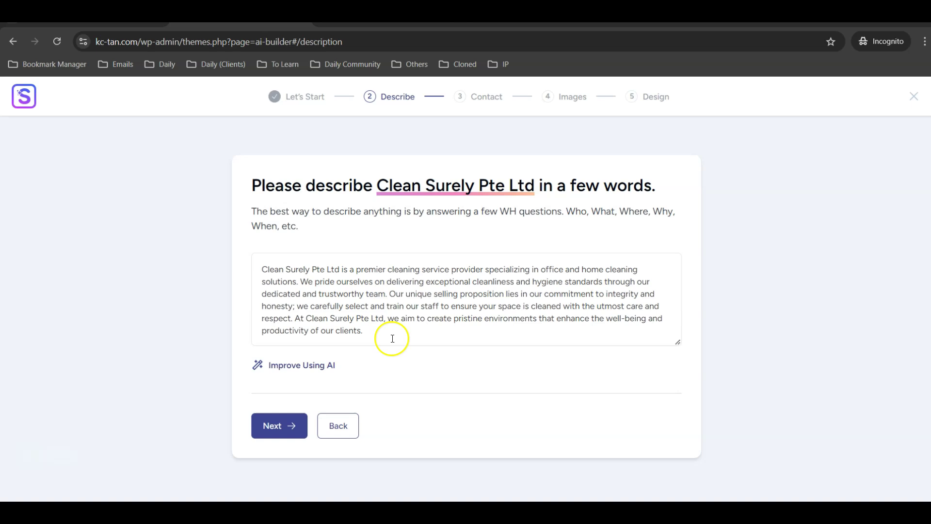
click(281, 426)
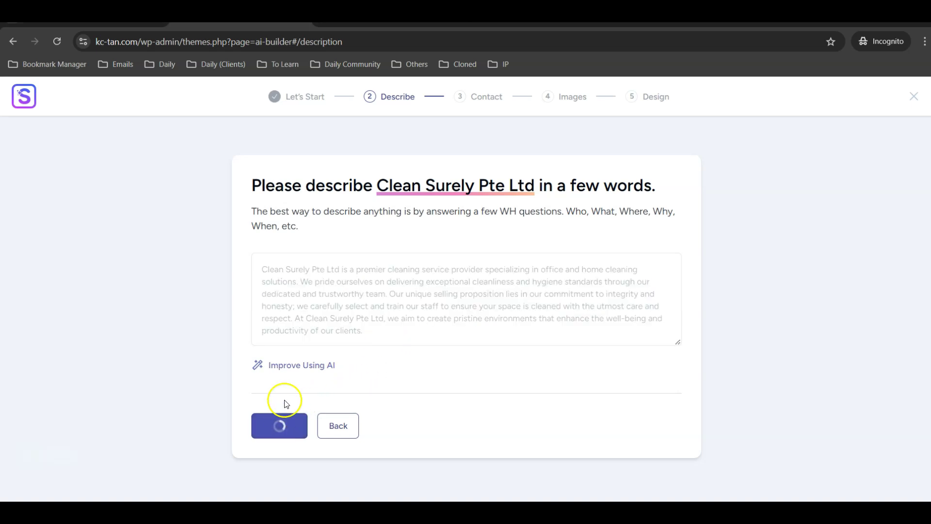
Fill in the business's contact e-mail, phone number and address, and submit the contact details without adding social media.
scroll(286, 262, down, 2)
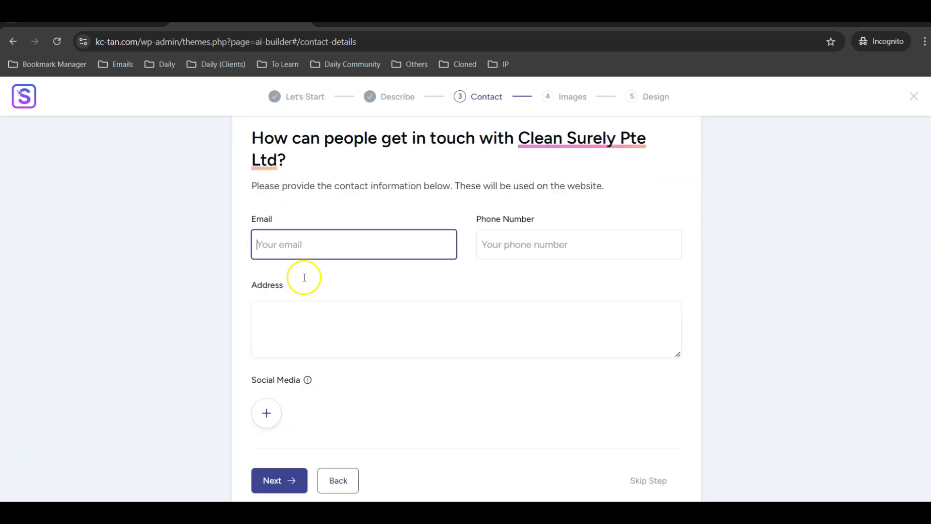
click(293, 233)
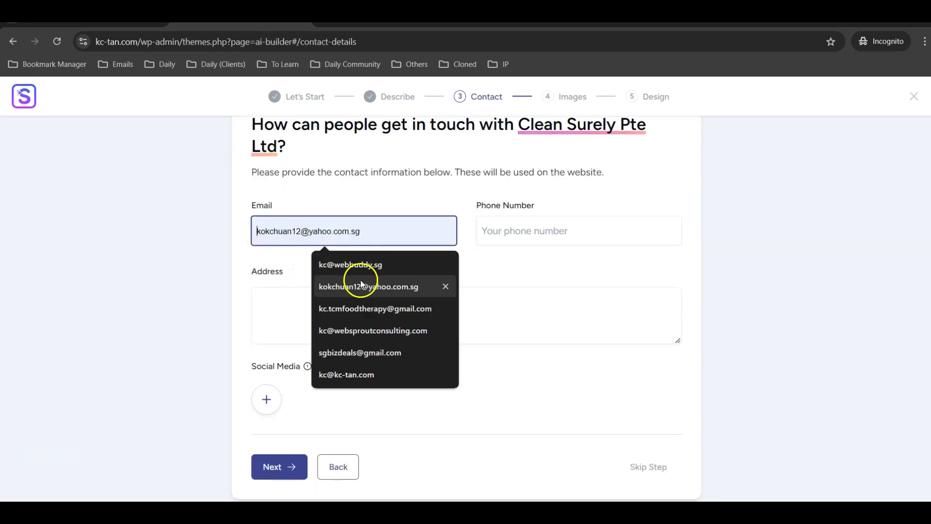
click(367, 309)
click(514, 231)
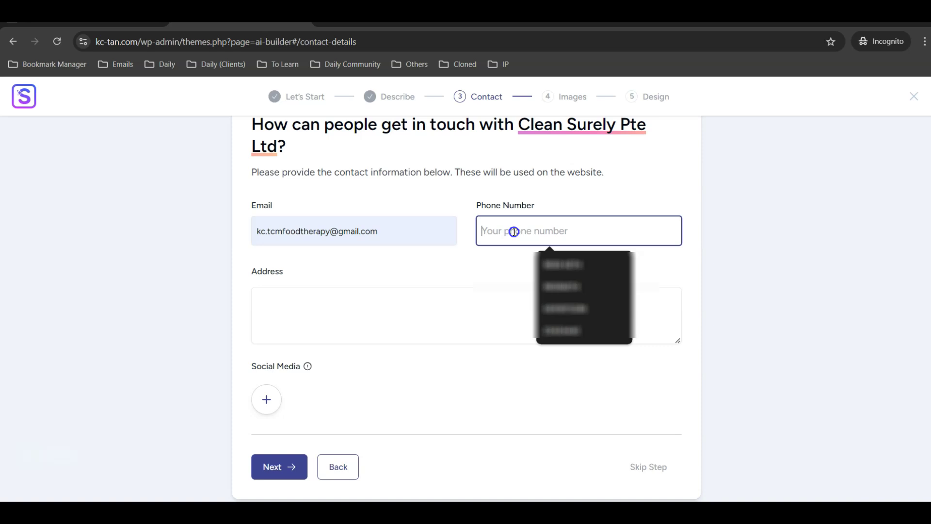
click(581, 333)
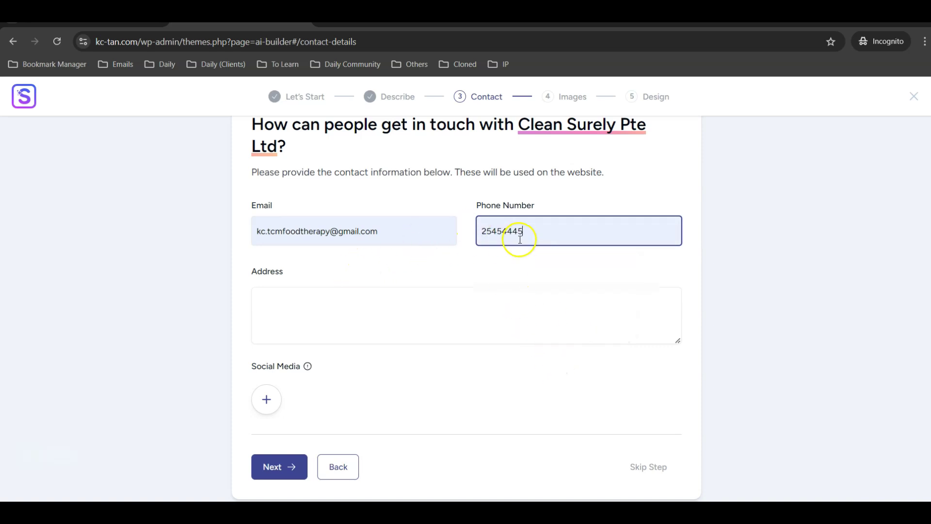
click(360, 303)
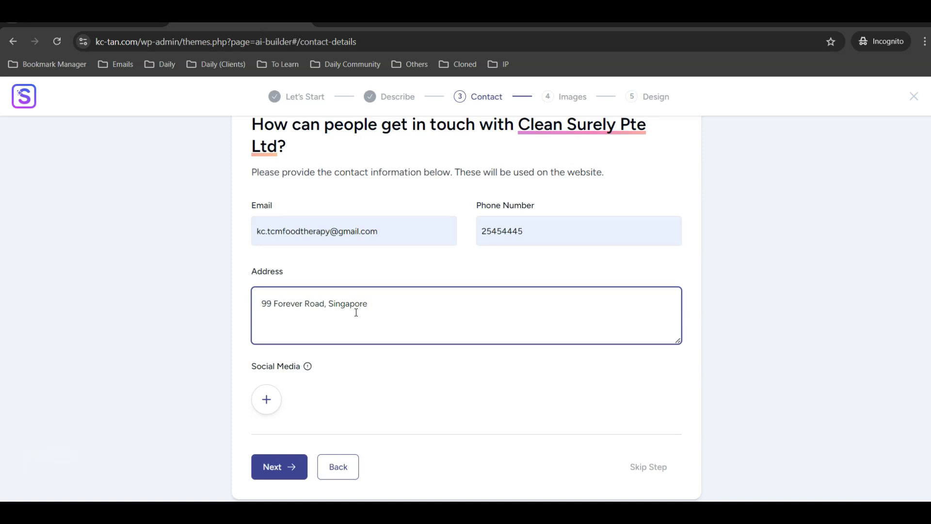
scroll(356, 312, down, 2)
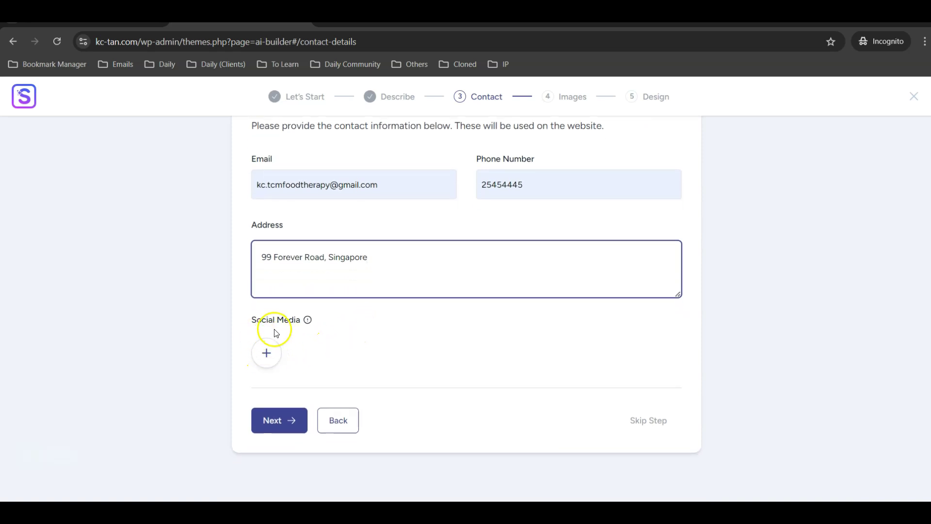
click(277, 418)
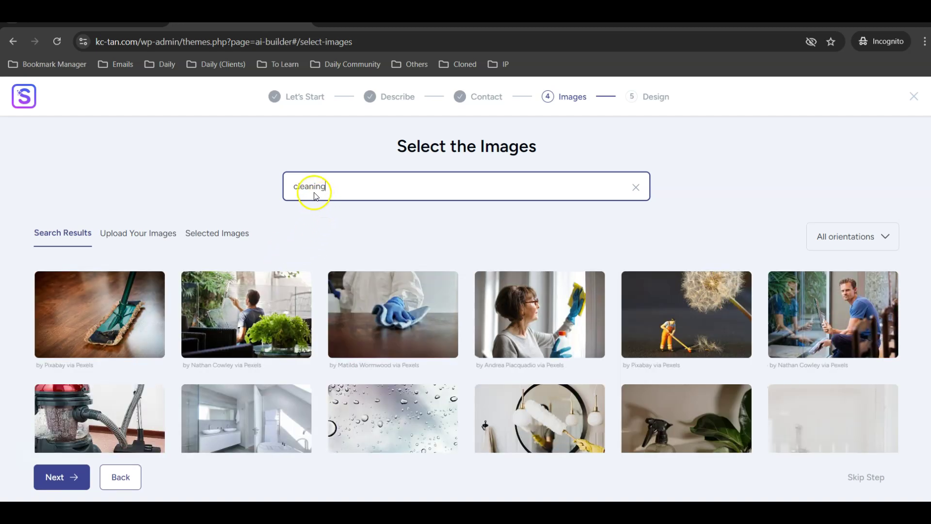
From the "cleaning" image results, select the blue cloth wiping a table, the green floor mop and the red vacuum cleaner.
scroll(232, 291, down, 2)
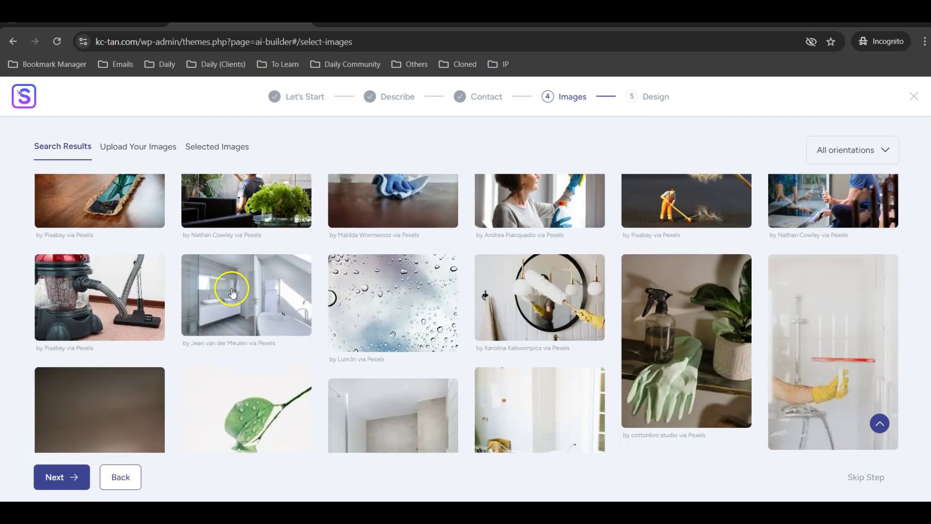
scroll(232, 291, down, 3)
scroll(260, 337, up, 5)
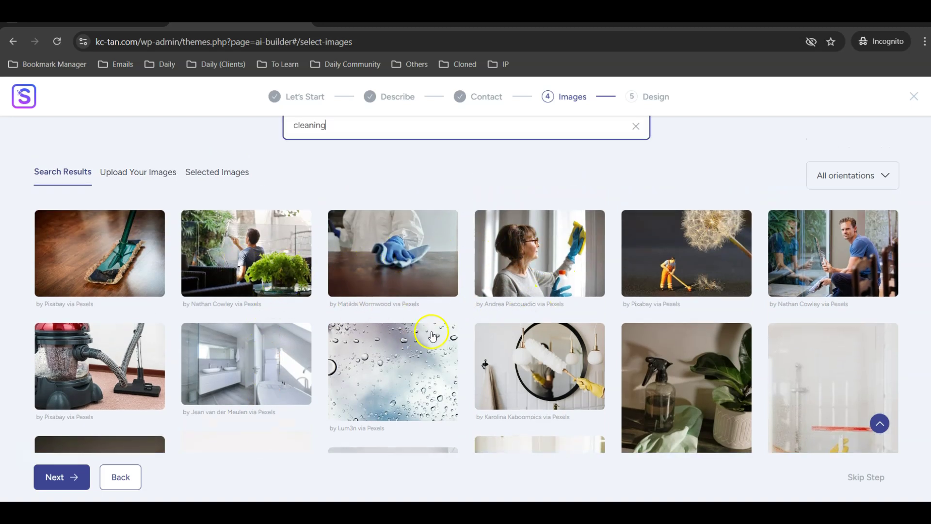
scroll(400, 287, up, 2)
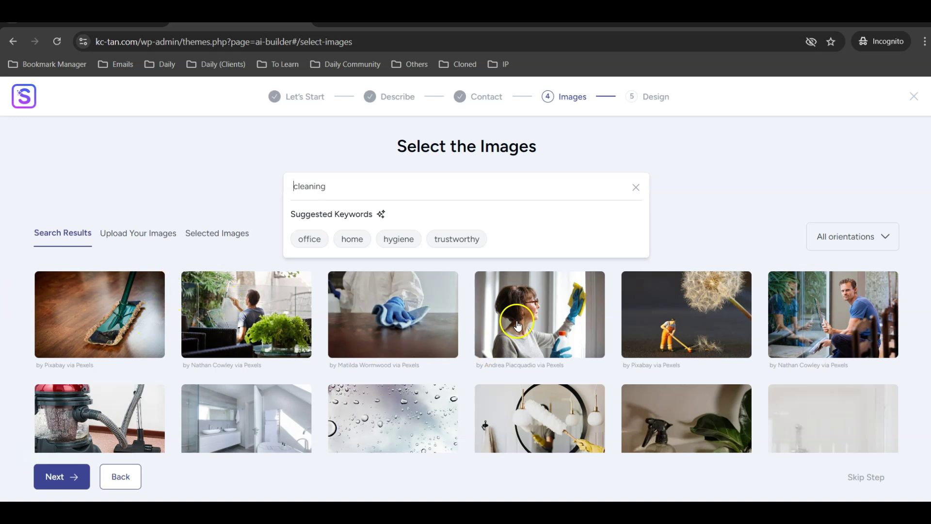
click(396, 317)
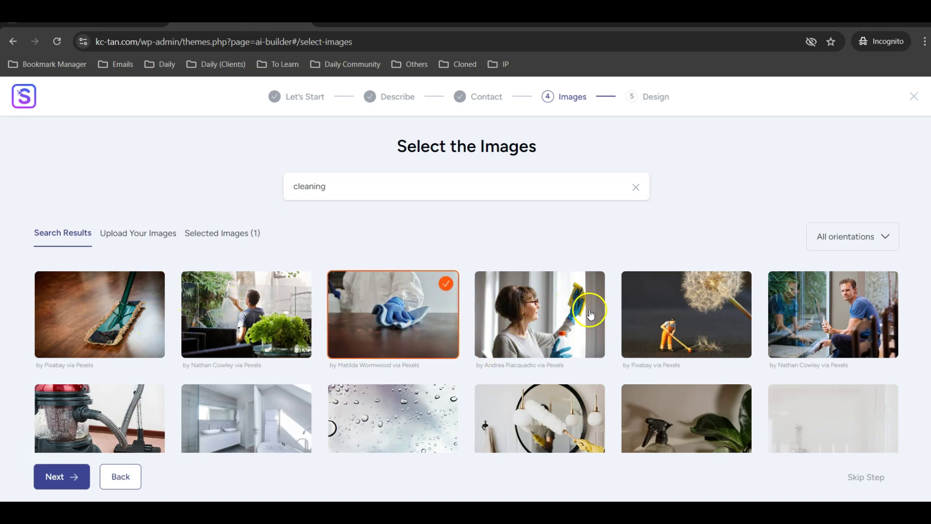
scroll(233, 305, down, 1)
click(118, 267)
click(114, 378)
Add the duster at the round mirror, the squeegee on shower glass and the yellow vacuum on carpet to the image selection.
scroll(415, 345, down, 2)
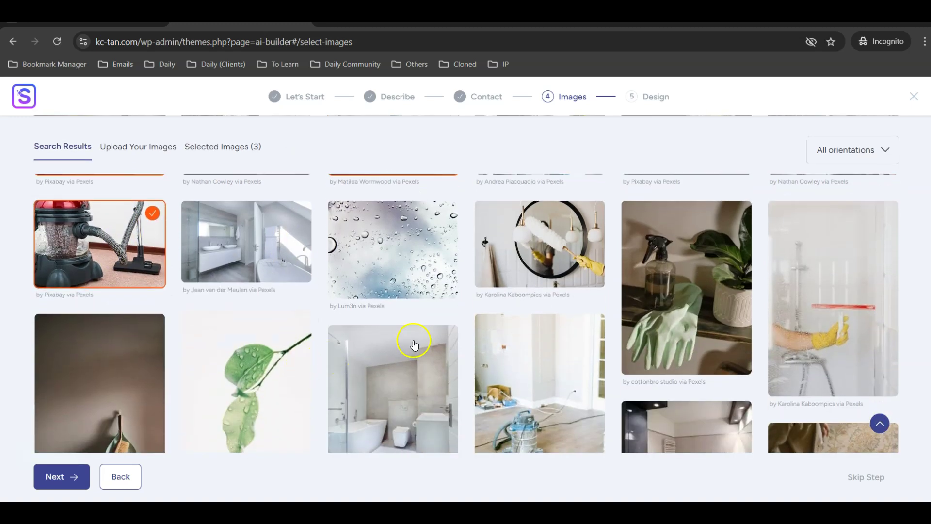
click(544, 245)
click(821, 313)
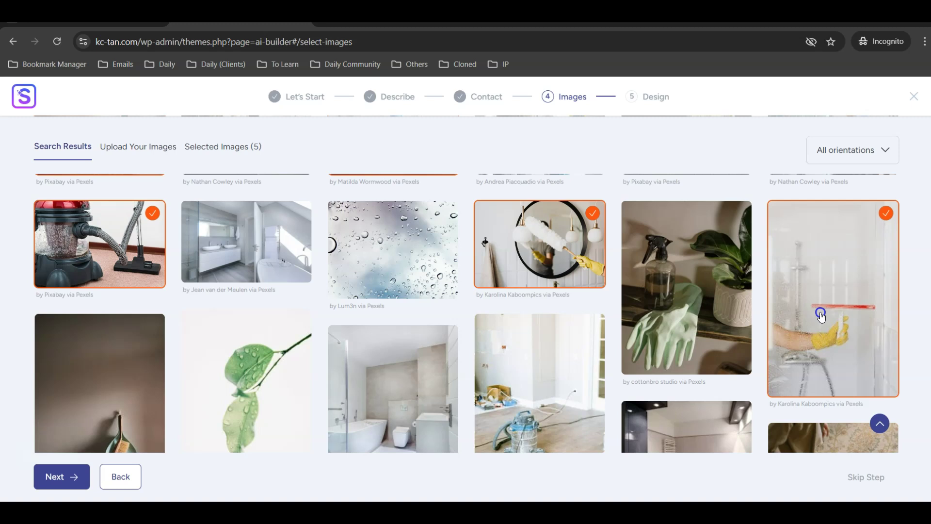
scroll(692, 339, down, 1)
scroll(691, 337, down, 2)
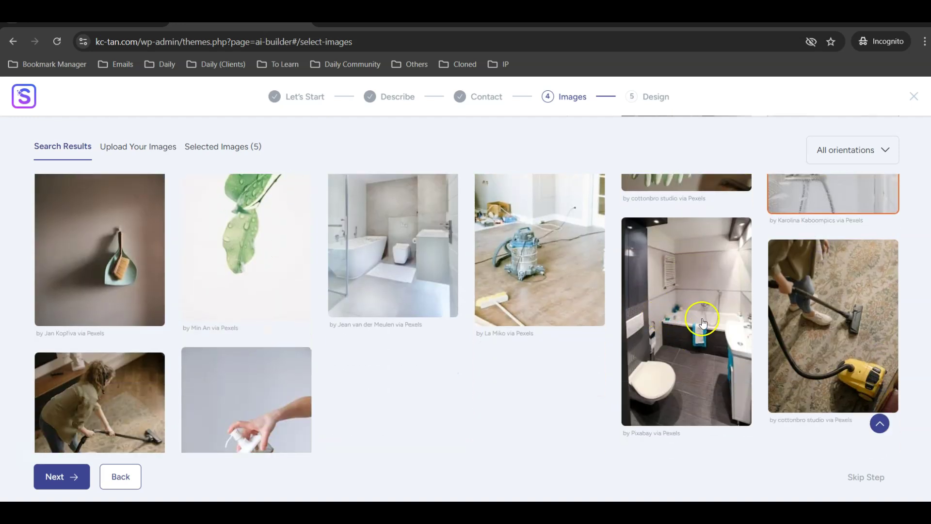
click(800, 330)
Add three kitchen pictures of the cleaner in a white protective suit and the janitor with the yellow mop bucket to the selection.
scroll(436, 308, down, 2)
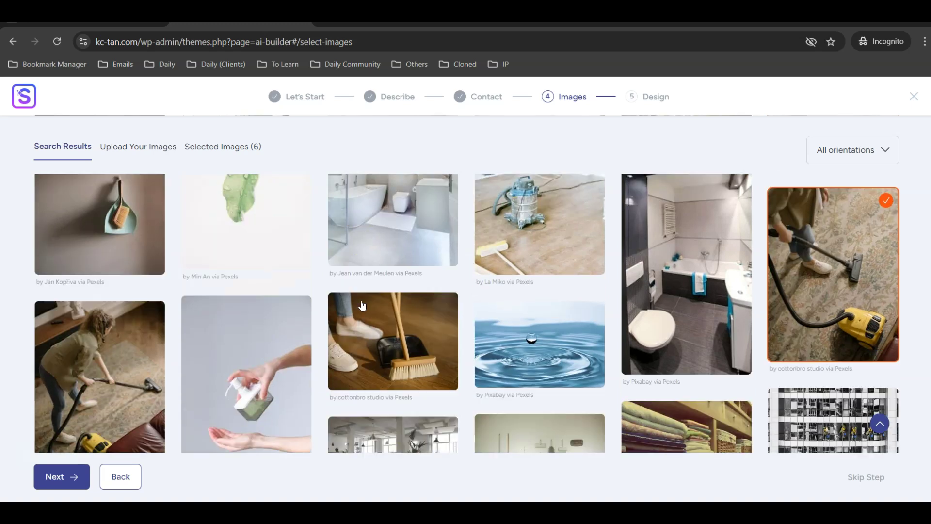
scroll(397, 321, down, 2)
scroll(396, 321, up, 5)
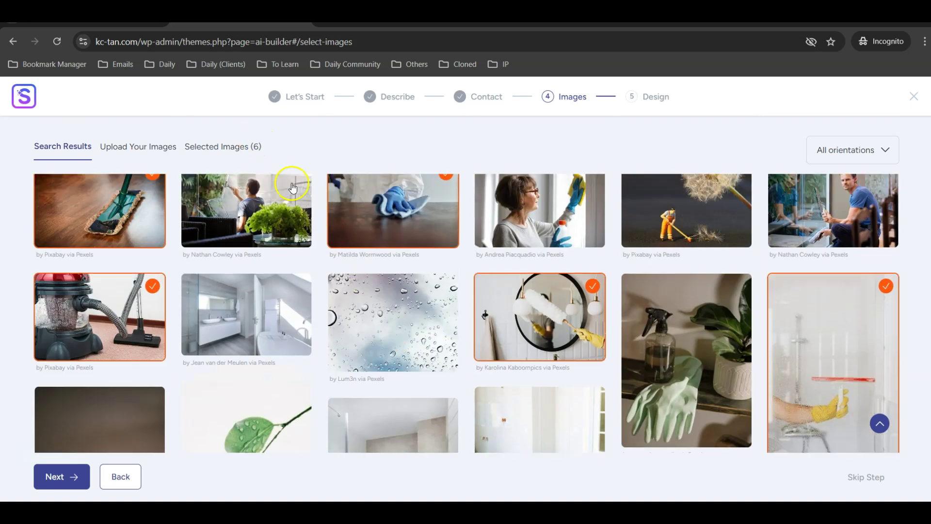
scroll(405, 312, down, 5)
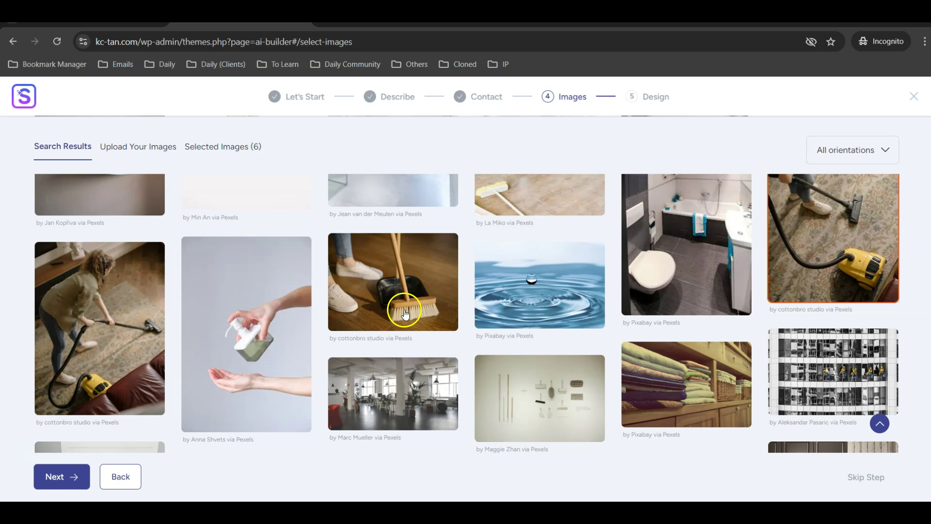
scroll(415, 319, down, 5)
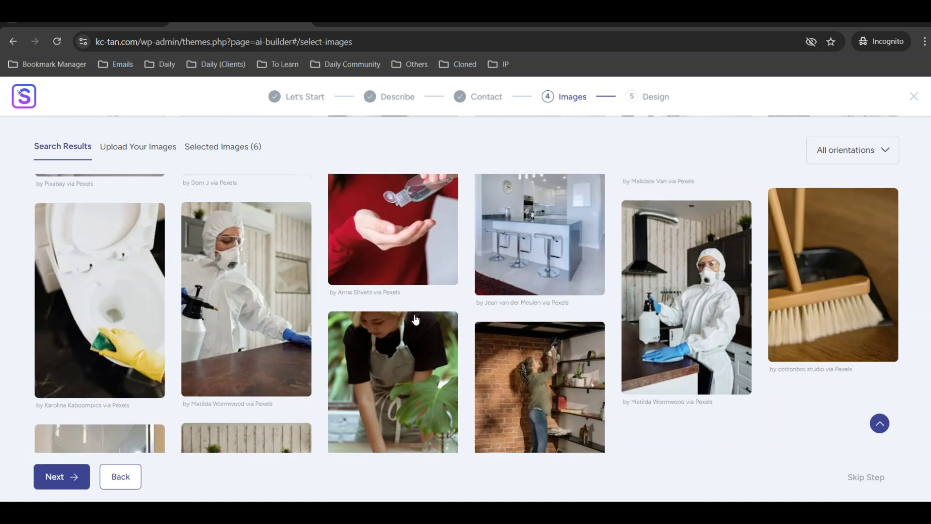
click(665, 304)
scroll(616, 307, down, 4)
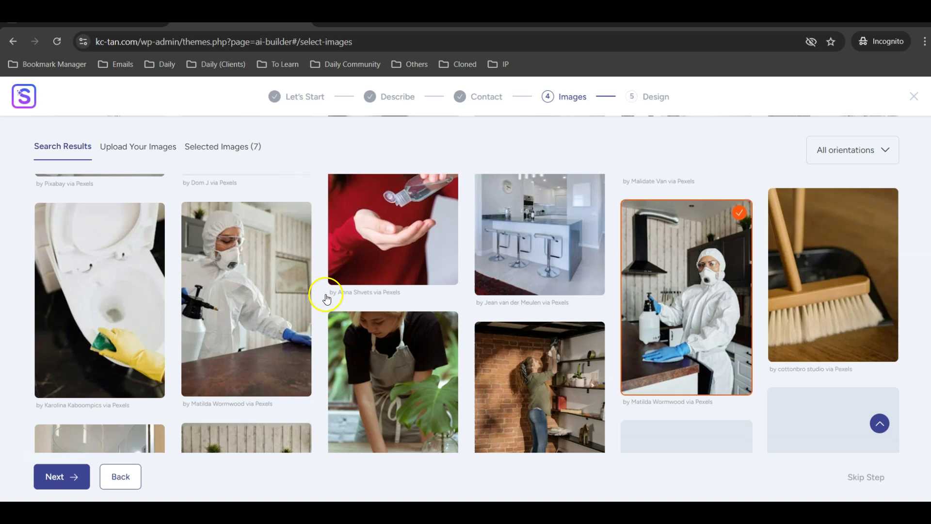
click(268, 293)
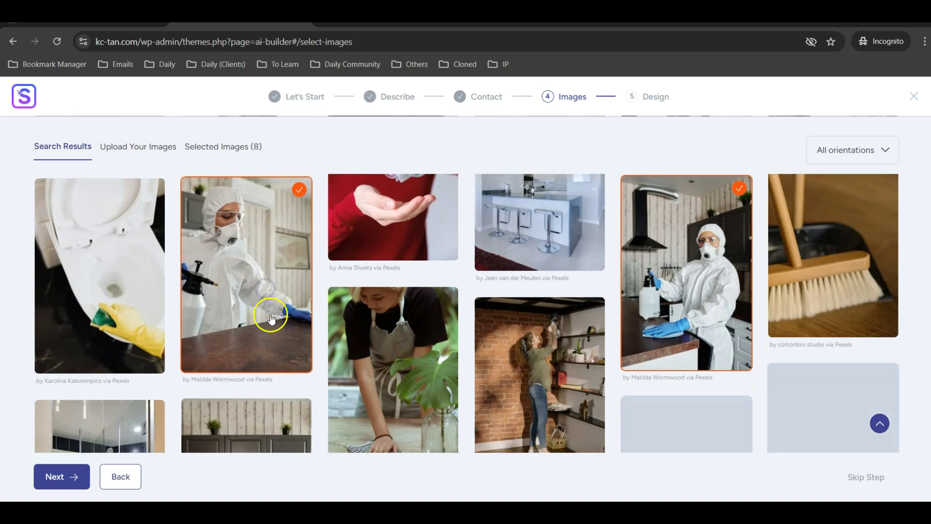
click(265, 318)
scroll(490, 312, down, 3)
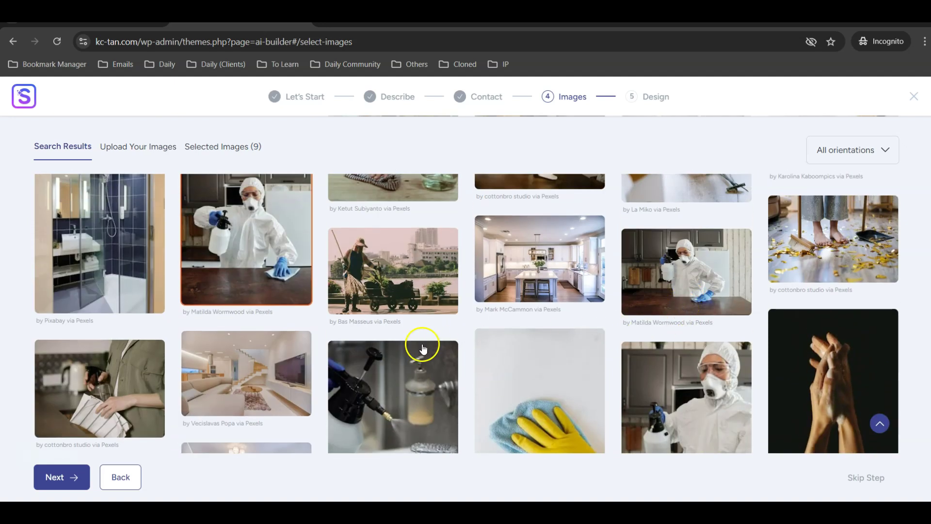
scroll(422, 348, down, 10)
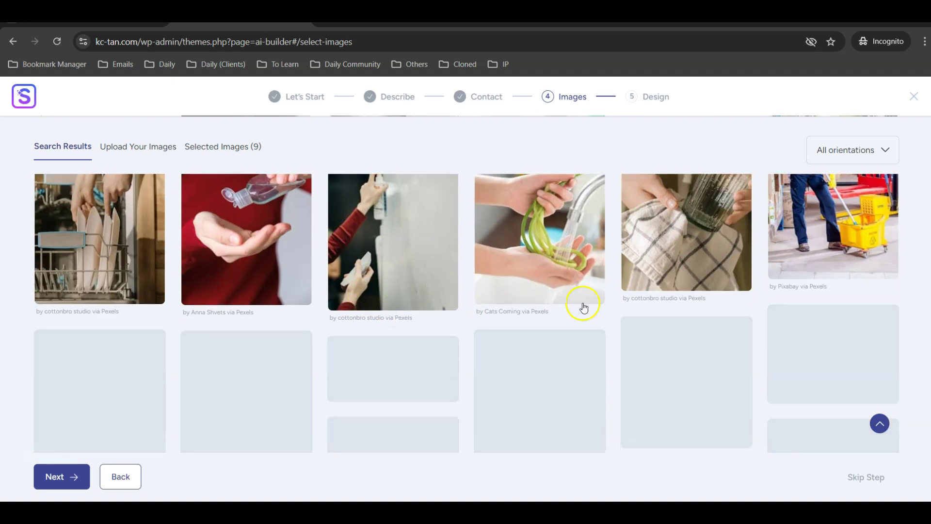
click(819, 312)
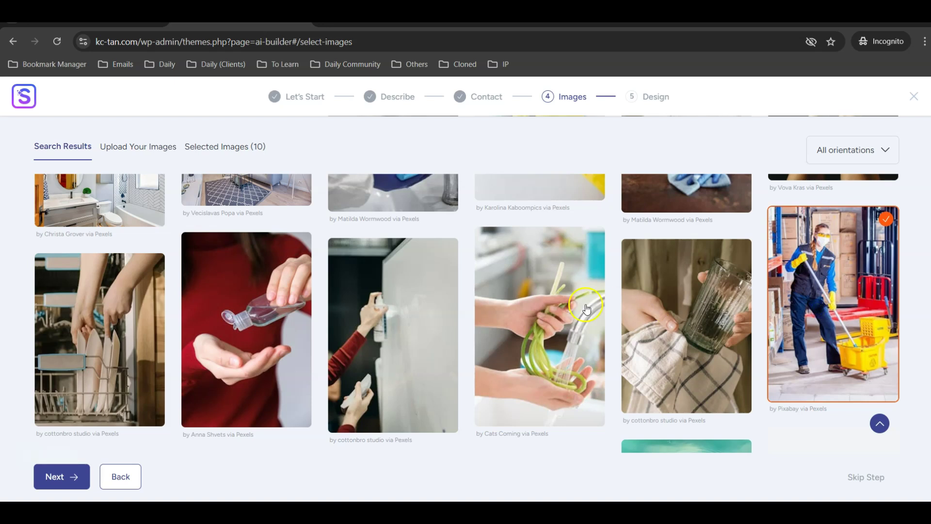
Examine the remaining "cleaning" image results for further suitable pictures, and return to the start of the list.
scroll(587, 309, down, 5)
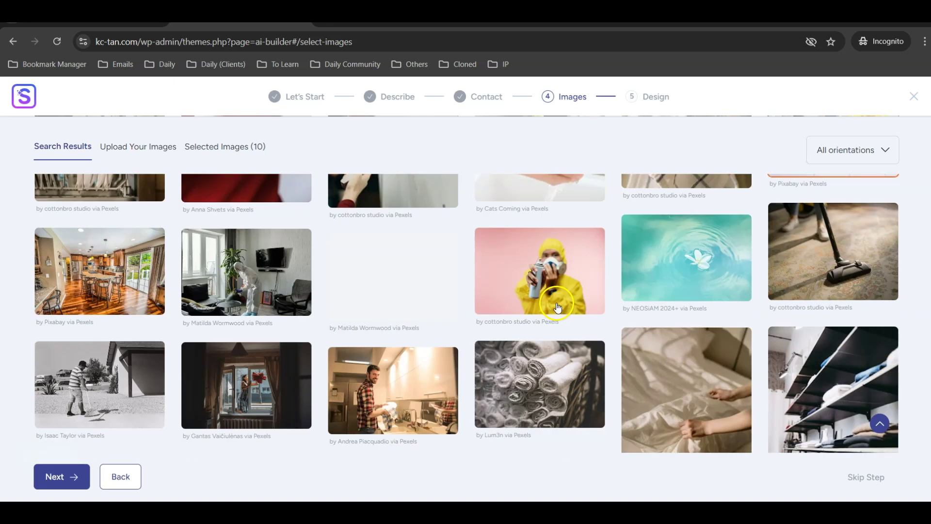
scroll(417, 309, down, 3)
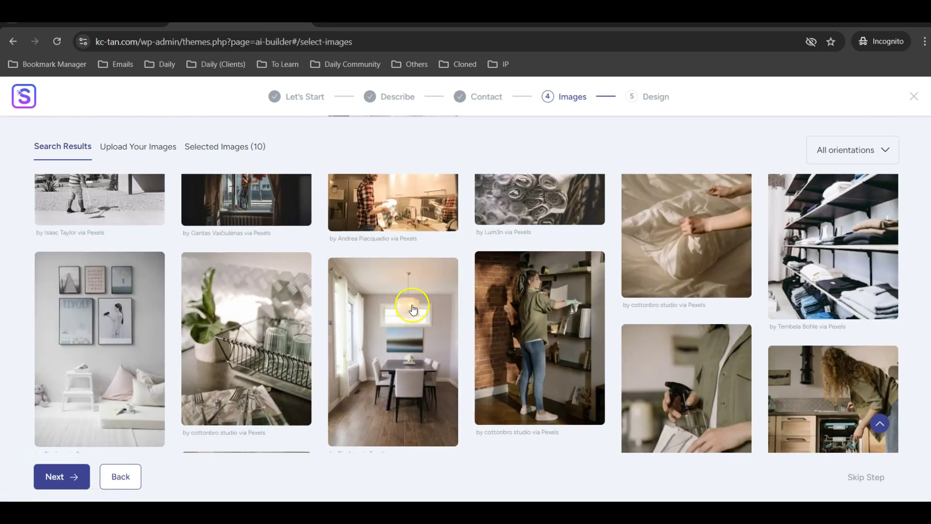
scroll(458, 339, down, 2)
scroll(462, 339, up, 2)
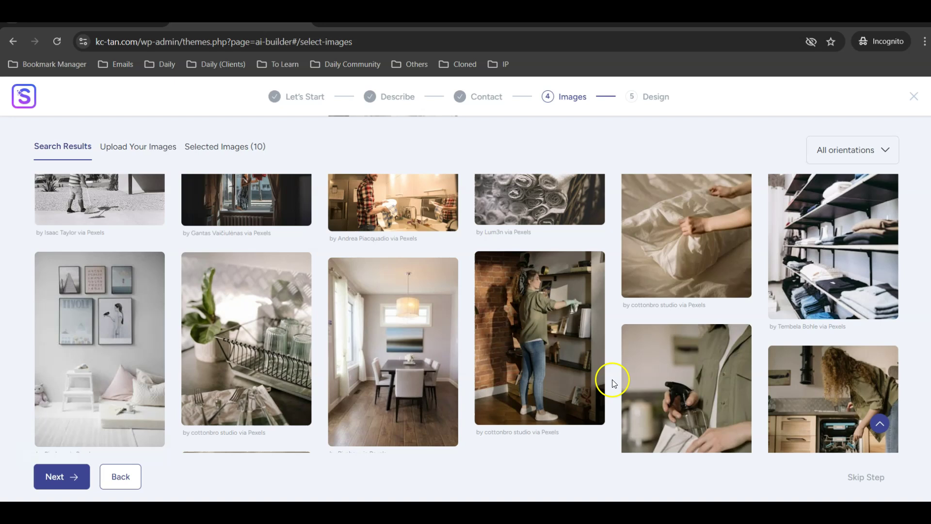
scroll(456, 339, down, 5)
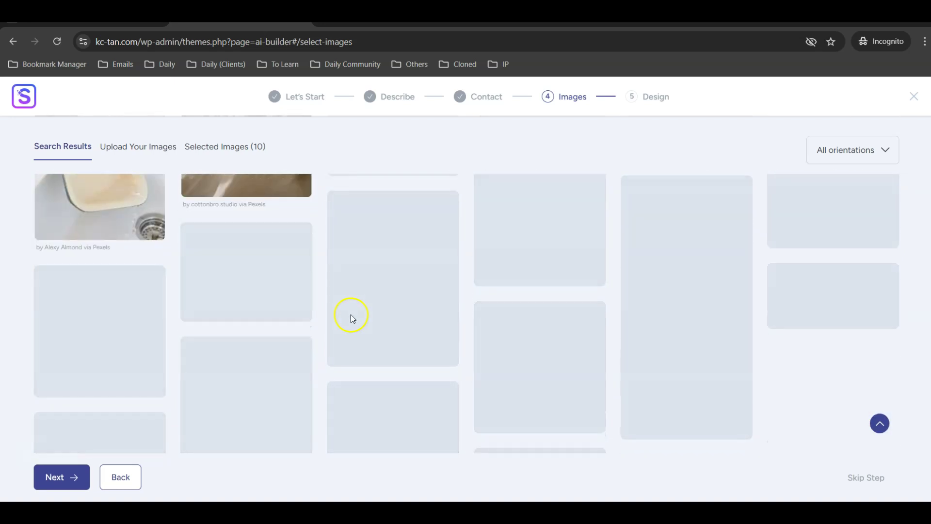
scroll(402, 312, up, 2)
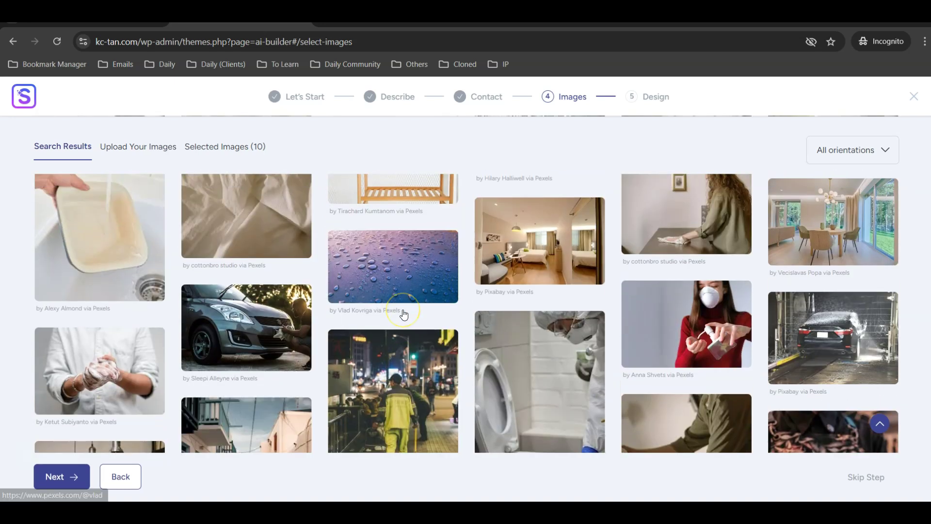
scroll(424, 314, up, 1)
scroll(560, 312, down, 3)
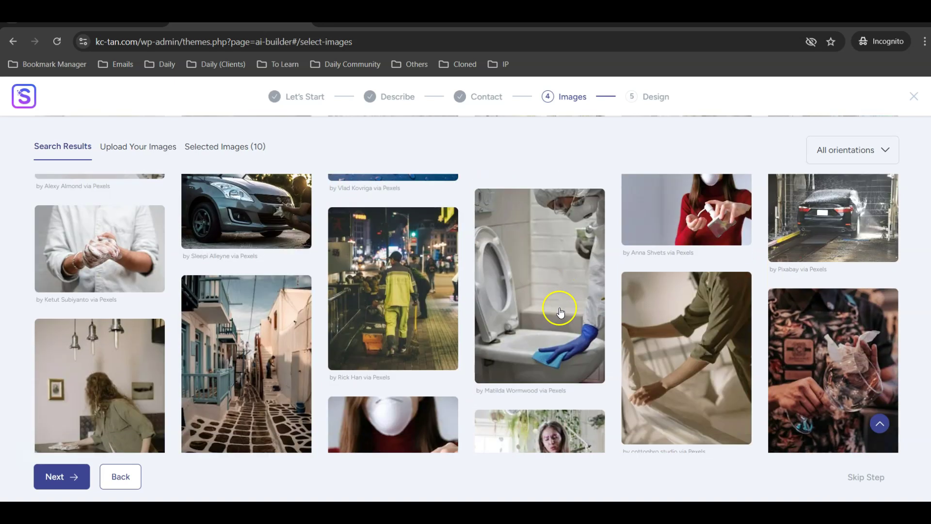
scroll(242, 301, down, 3)
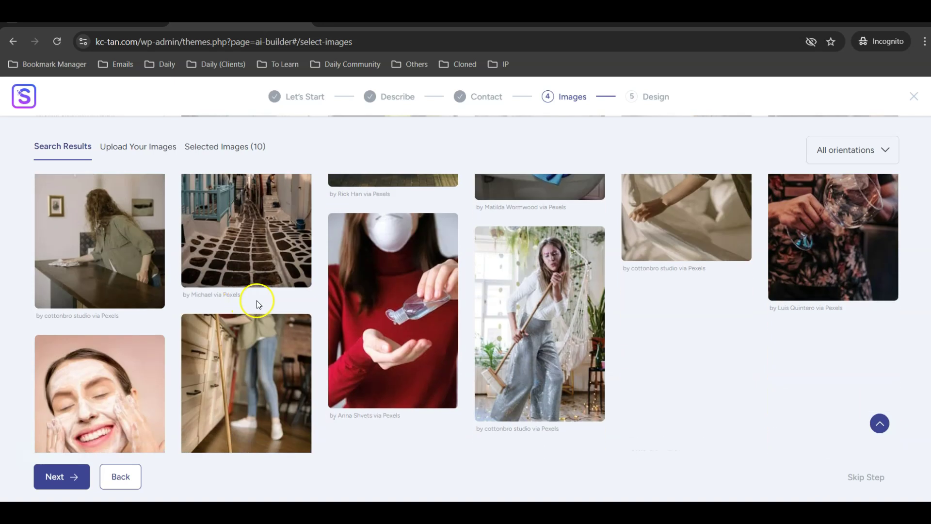
scroll(322, 312, down, 10)
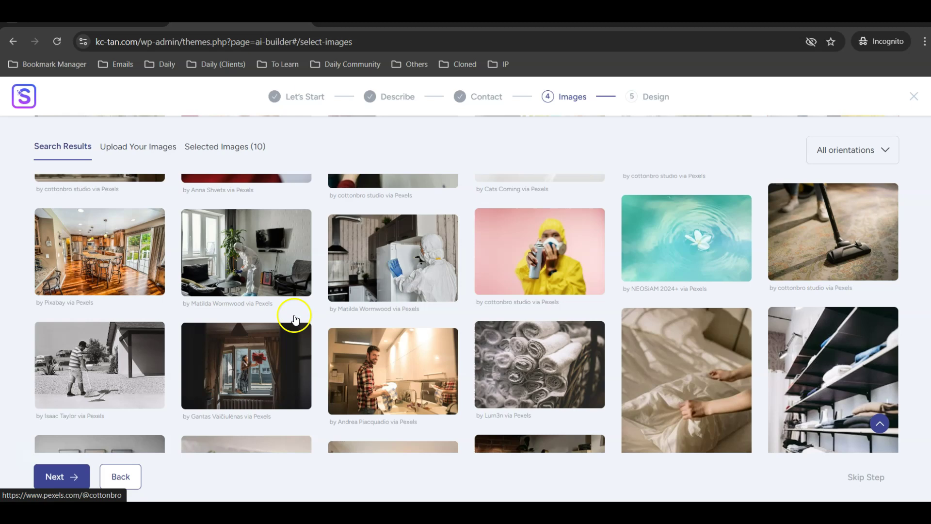
scroll(292, 318, up, 15)
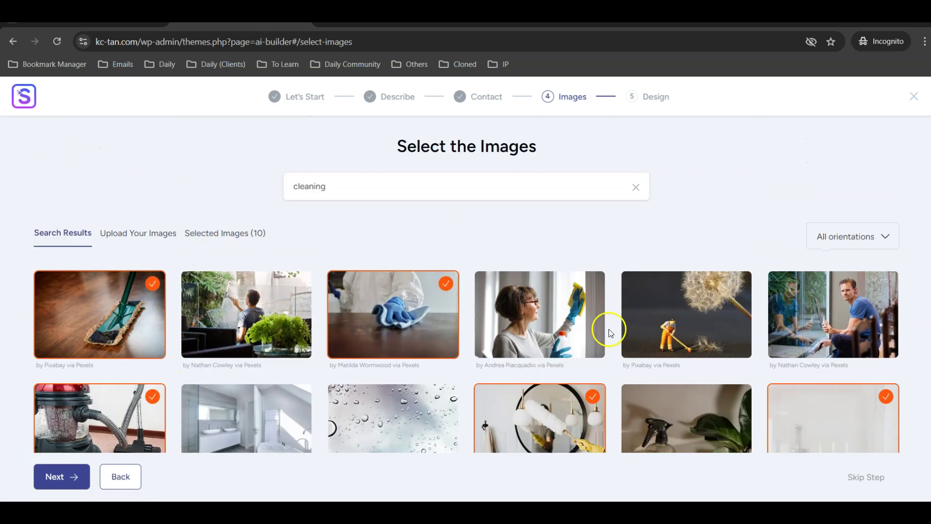
Submit the image selection and look over the website designs offered for Clean Surely Pte Ltd.
click(70, 483)
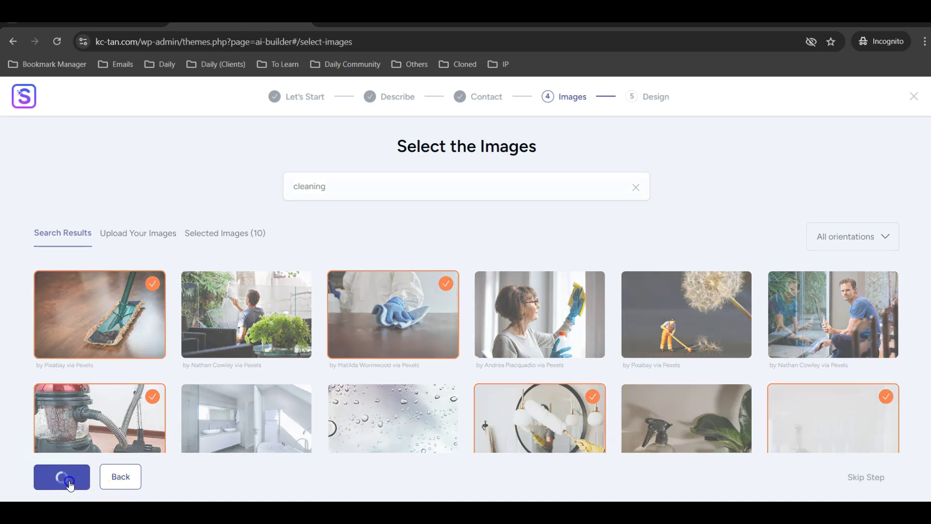
click(404, 275)
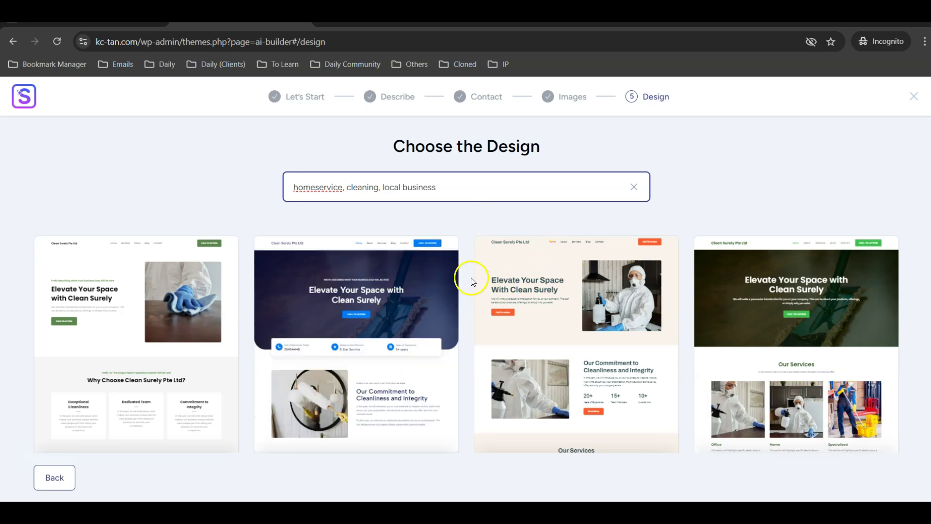
scroll(468, 262, down, 2)
scroll(469, 262, up, 2)
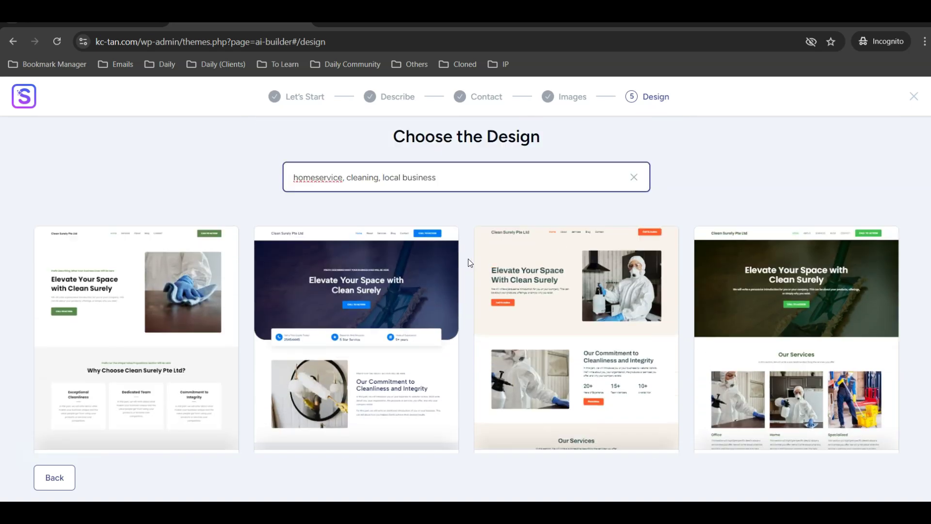
Examine the offered website designs from Option 1 to Option 12, including the premium one, and return to the first row.
scroll(468, 262, up, 1)
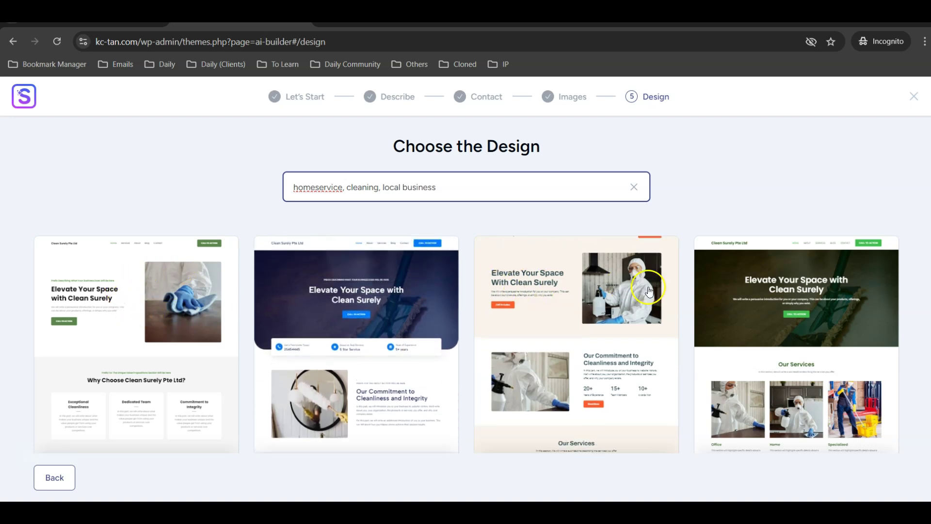
scroll(686, 279, down, 2)
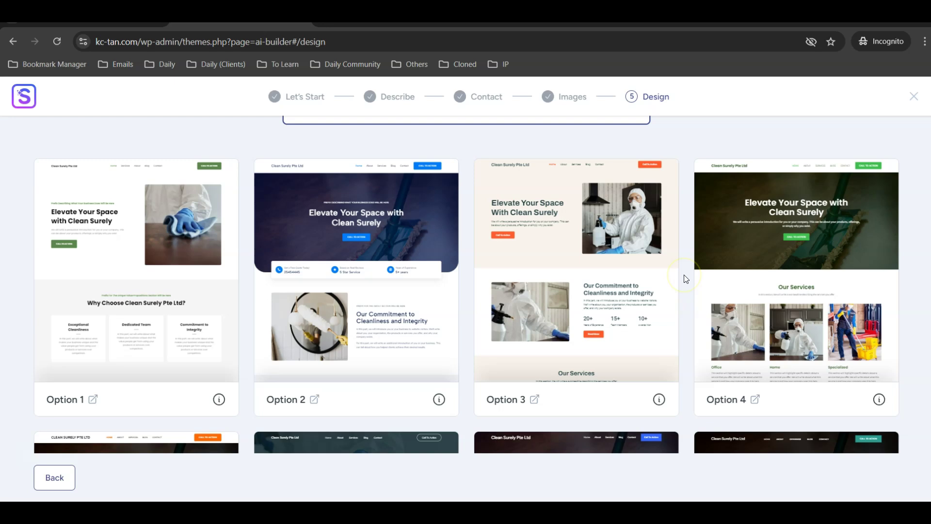
scroll(686, 279, down, 1)
scroll(685, 279, down, 4)
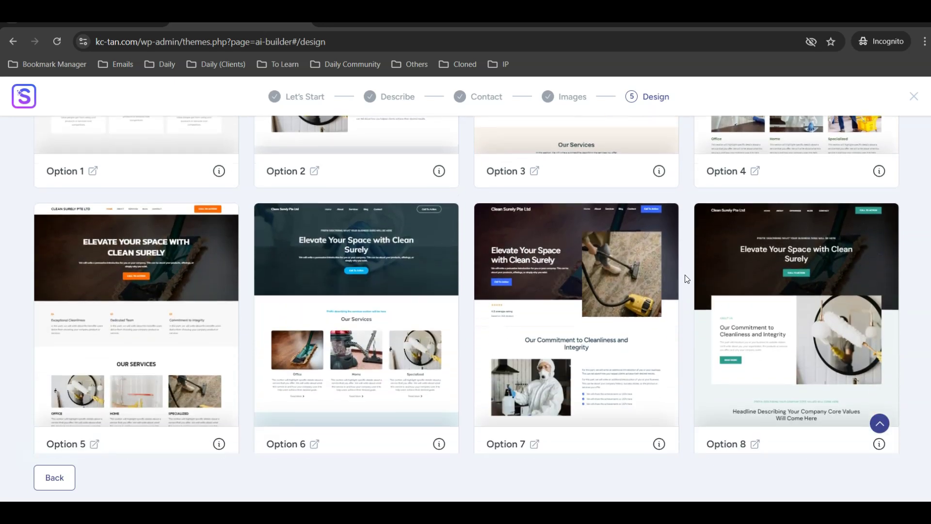
scroll(558, 266, down, 4)
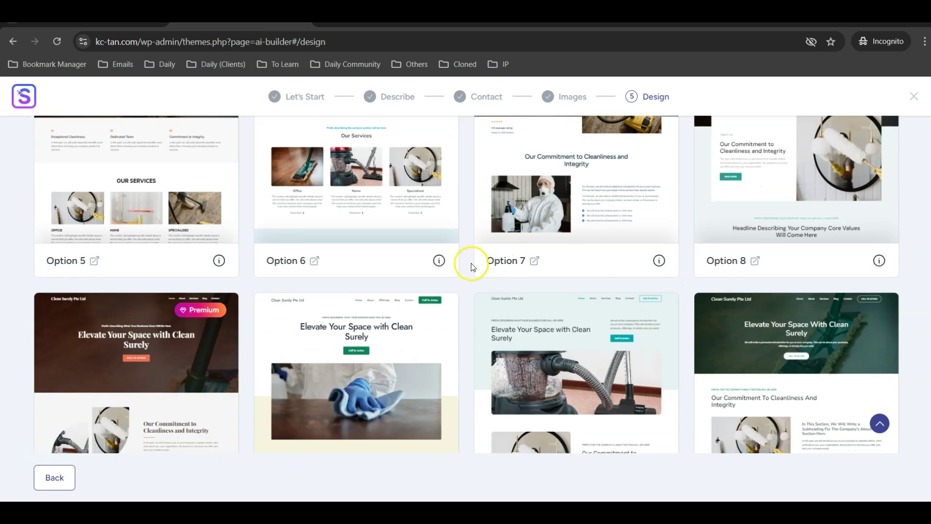
scroll(463, 267, down, 3)
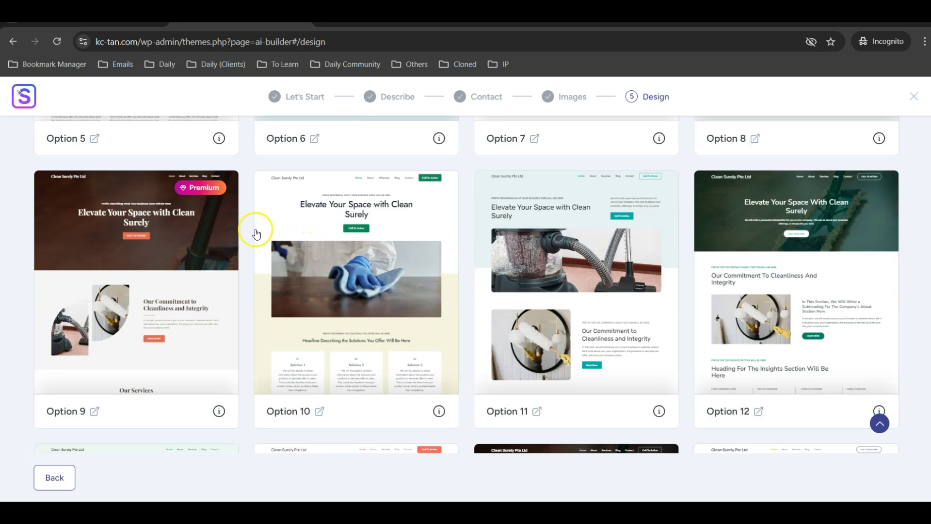
mouse_move(184, 185)
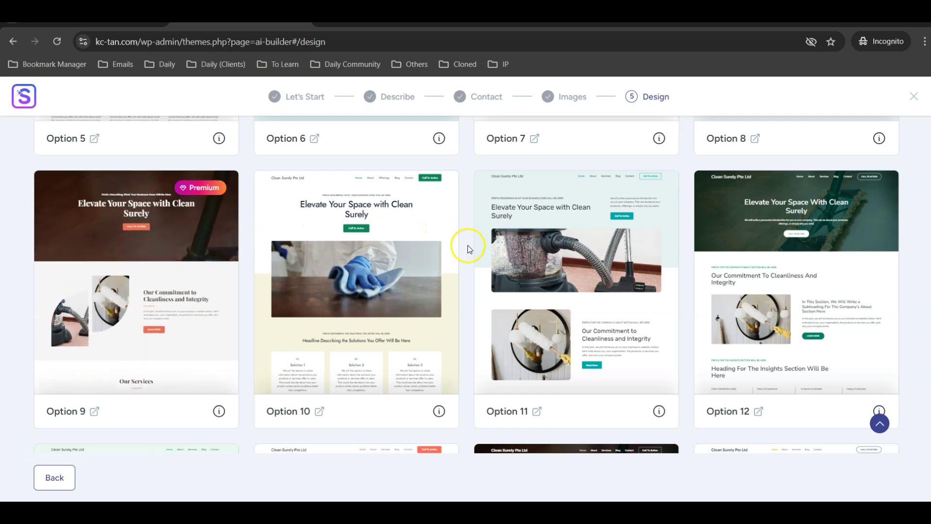
scroll(505, 262, up, 3)
scroll(464, 357, up, 10)
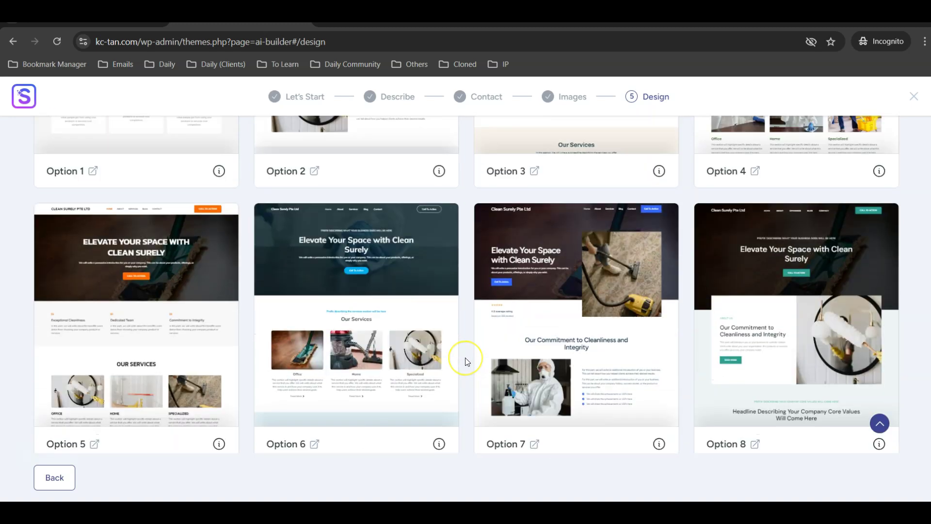
scroll(464, 357, up, 2)
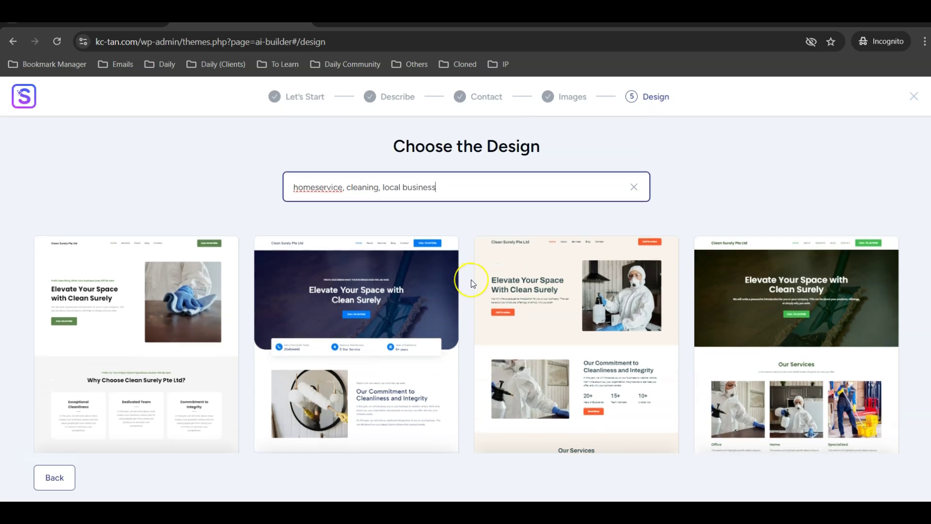
scroll(473, 283, down, 2)
scroll(573, 281, up, 2)
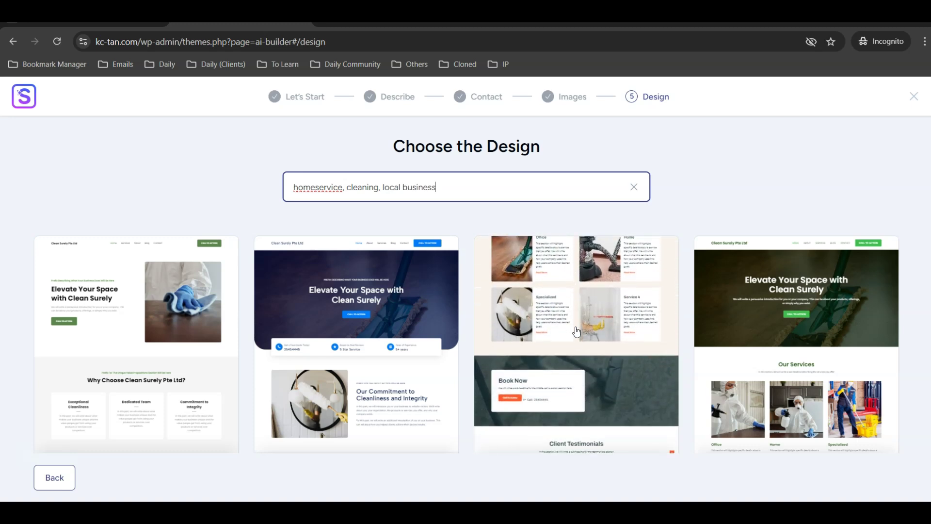
Choose the Option 3 design and look through its home page preview down to the services section.
click(570, 320)
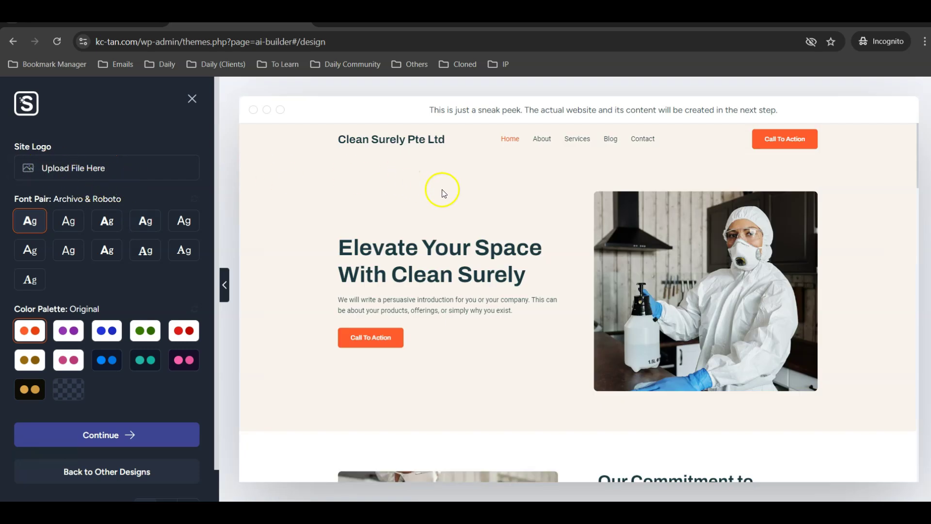
scroll(442, 192, down, 5)
scroll(509, 242, down, 10)
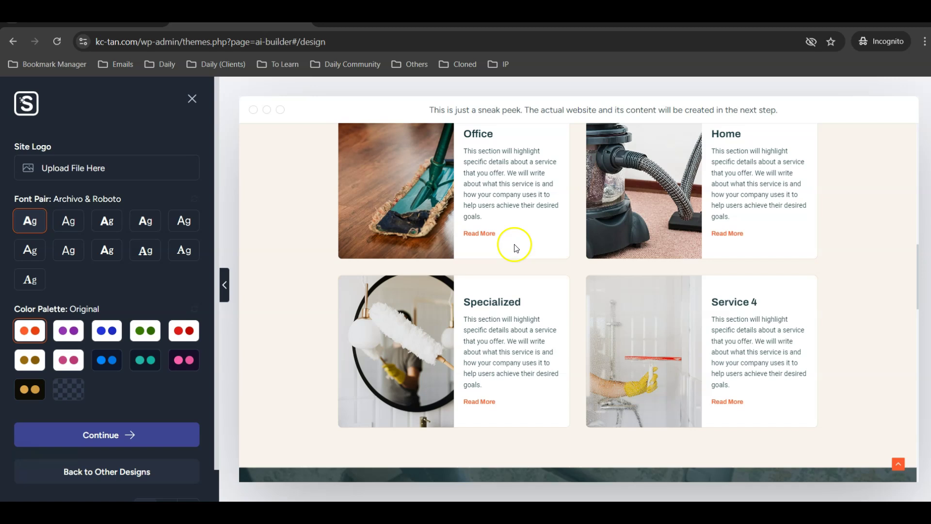
scroll(505, 262, up, 4)
scroll(501, 280, up, 10)
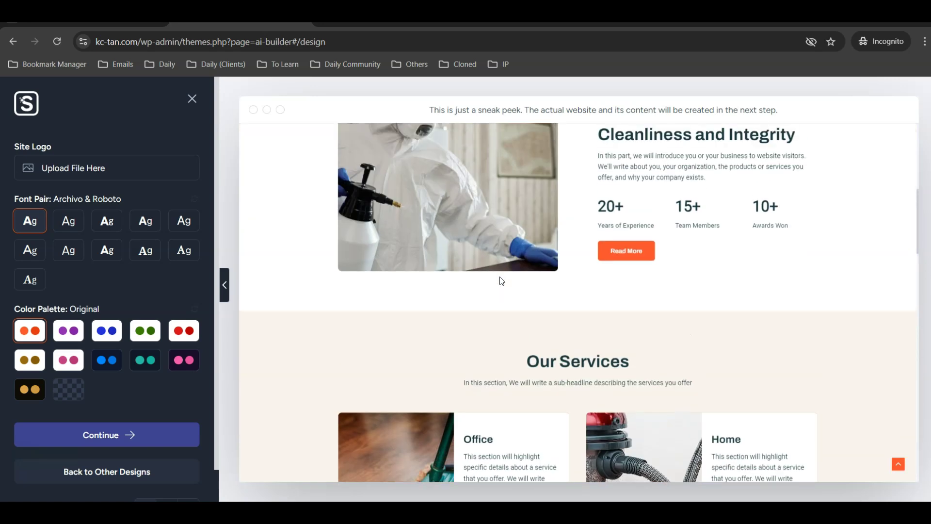
scroll(500, 280, up, 2)
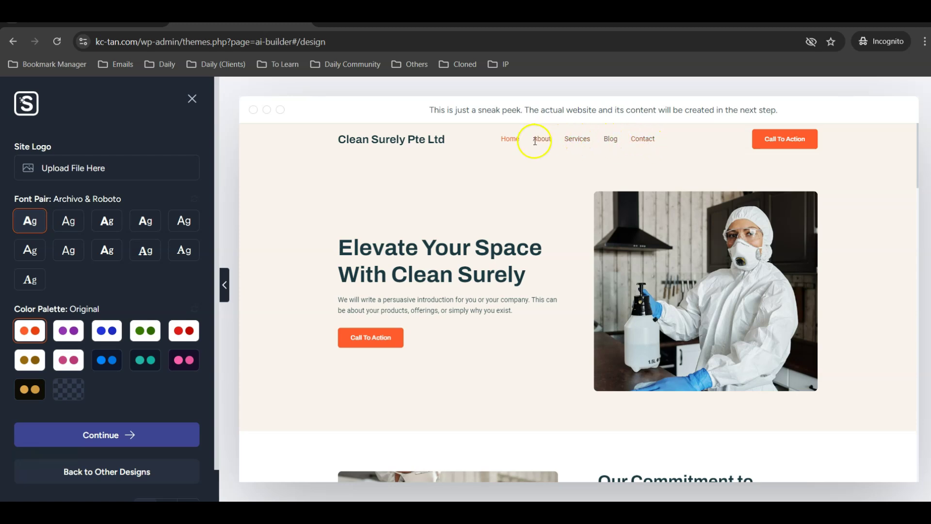
Try several font pairs, including Outfit & DM Sans, Work Sans & Inter and Lexend & DM Sans, and return to Archivo & Roboto.
click(71, 252)
click(105, 251)
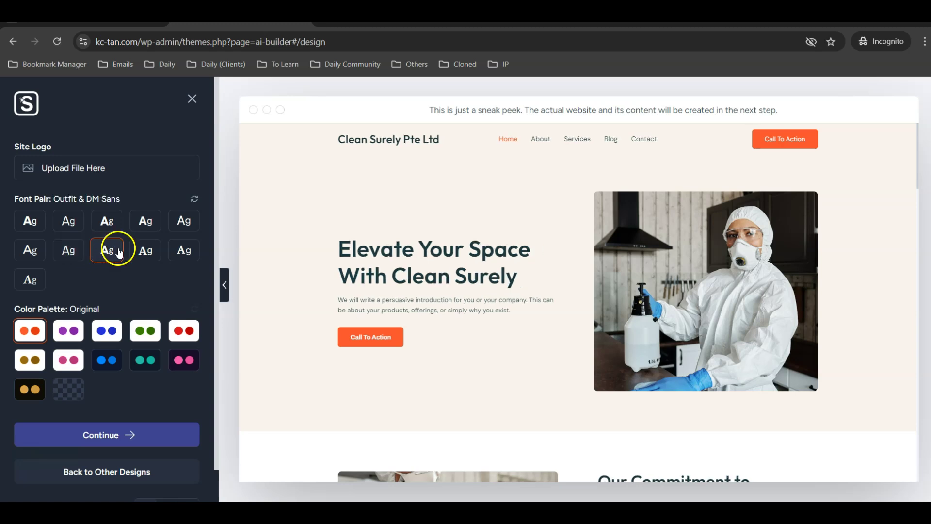
click(136, 250)
click(147, 222)
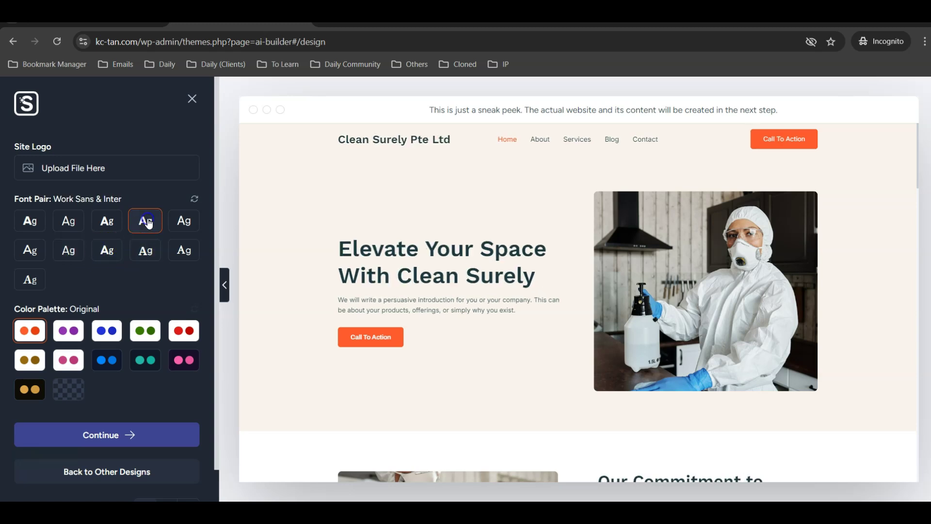
click(108, 221)
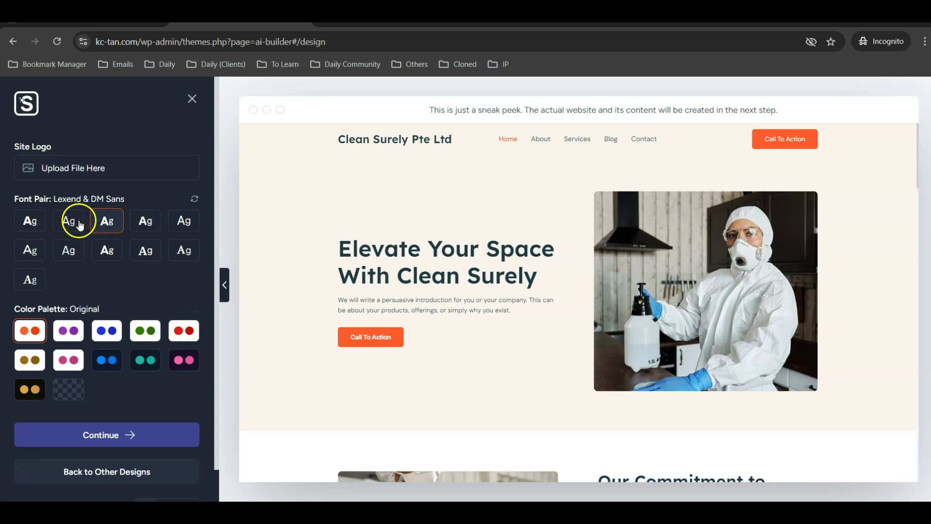
click(33, 223)
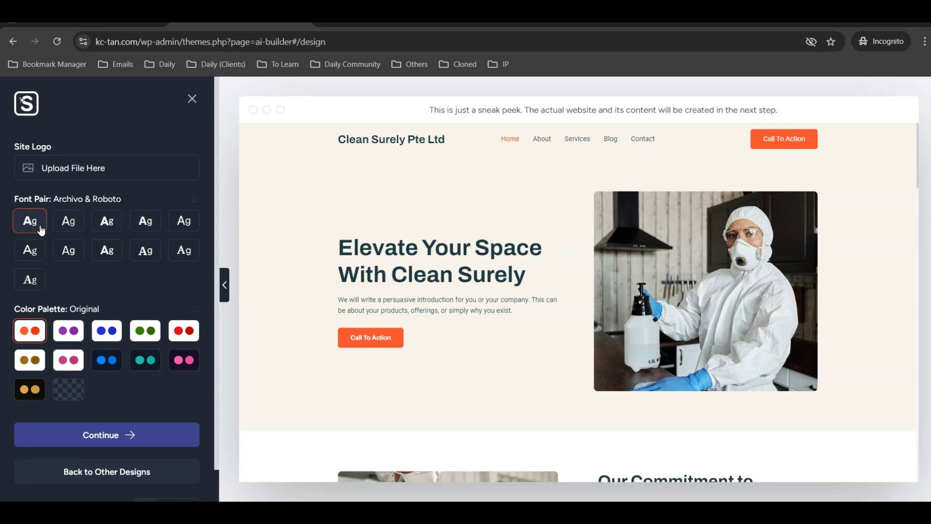
Try several colour palettes on the design, including Style 1, Style 3, Style 7 and Style 9, and return to the Original palette.
scroll(53, 241, down, 1)
click(74, 300)
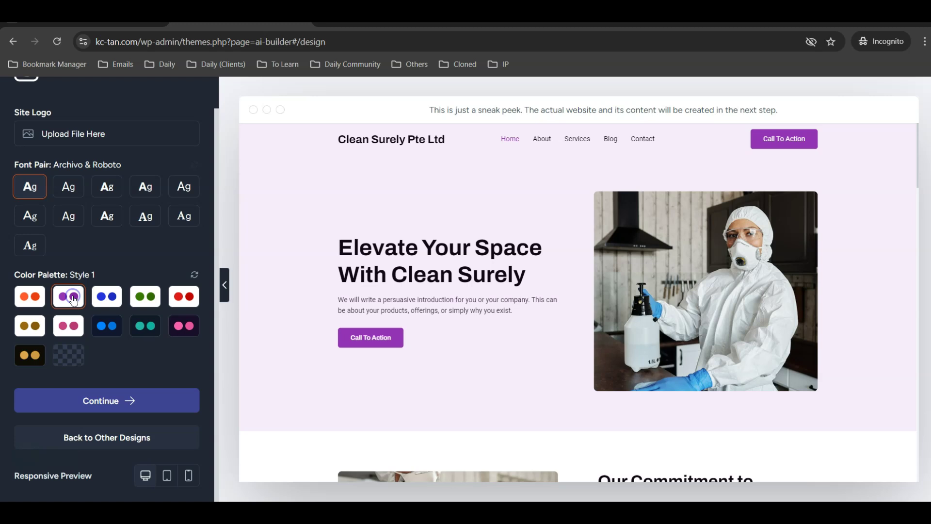
click(106, 297)
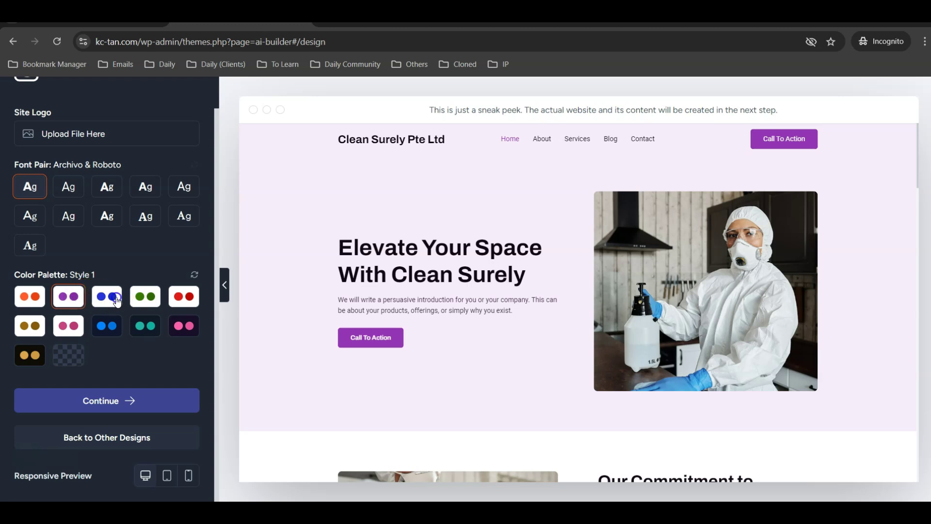
click(150, 300)
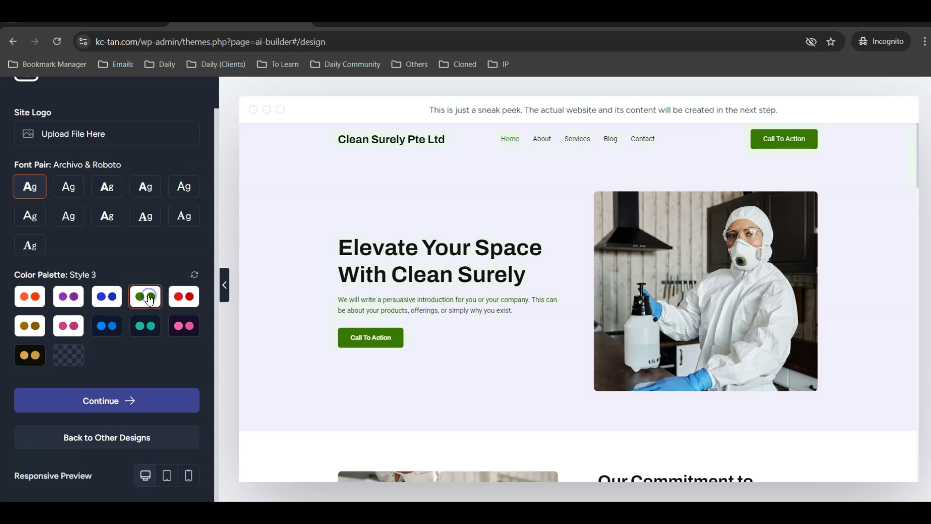
click(107, 327)
click(134, 328)
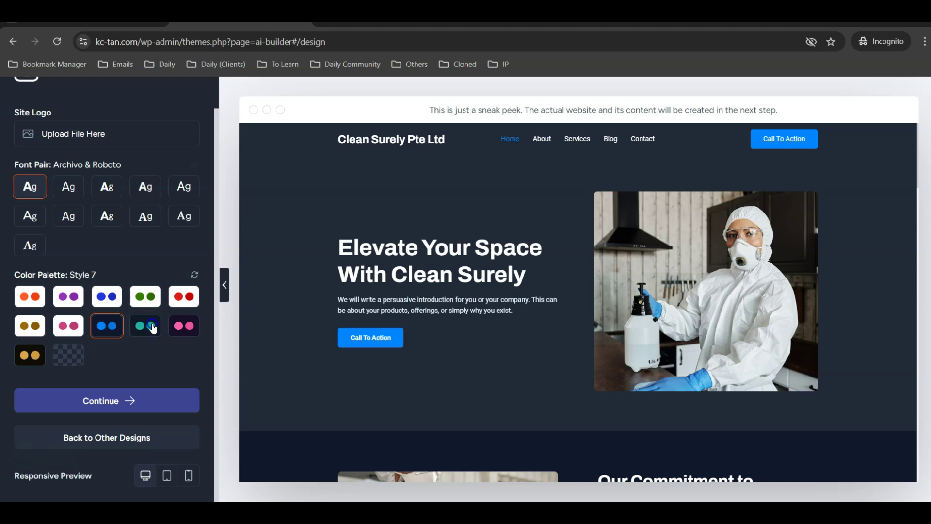
click(187, 326)
click(61, 328)
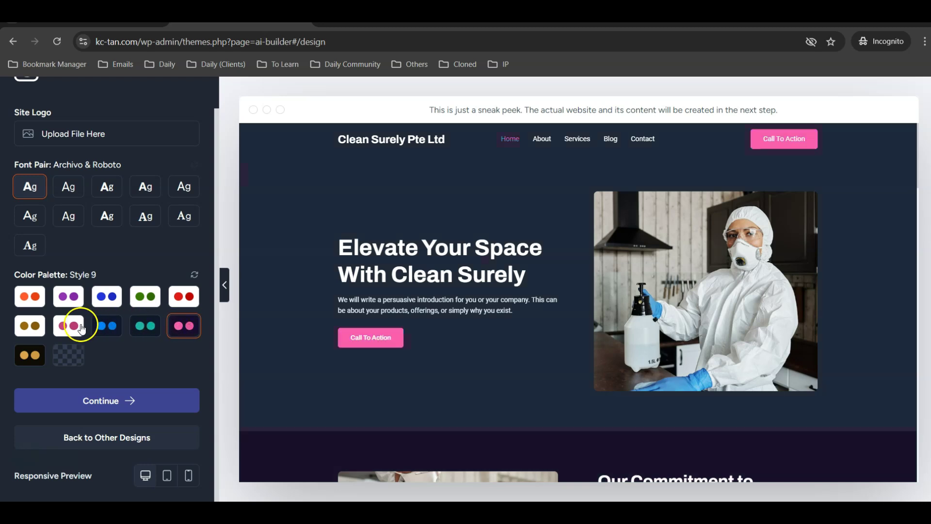
click(31, 303)
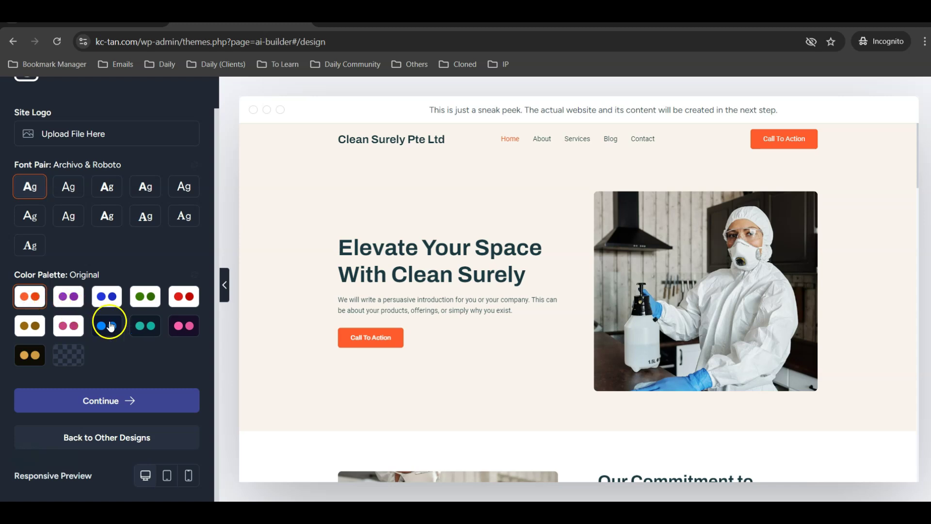
Accept the design, keep only the preselected Blog, Page Builder and Contact Form features, and start building the website.
click(85, 400)
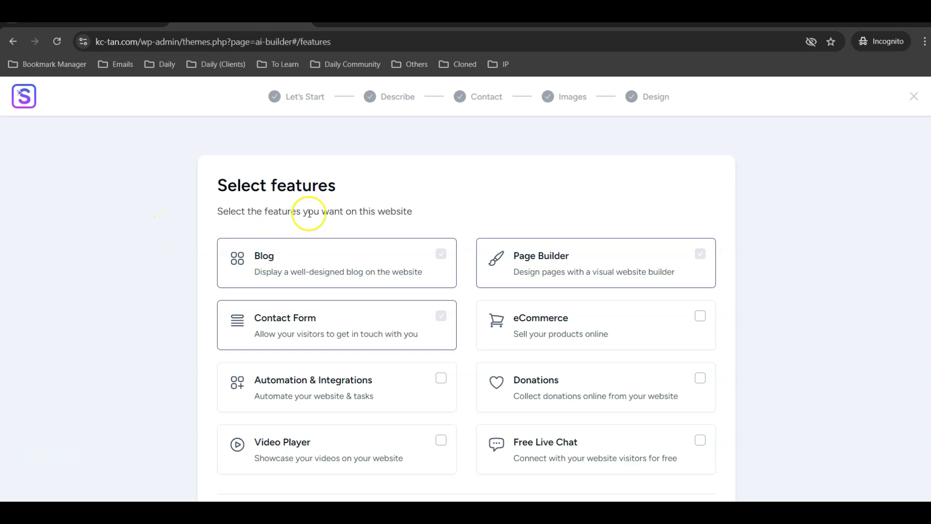
scroll(464, 216, down, 3)
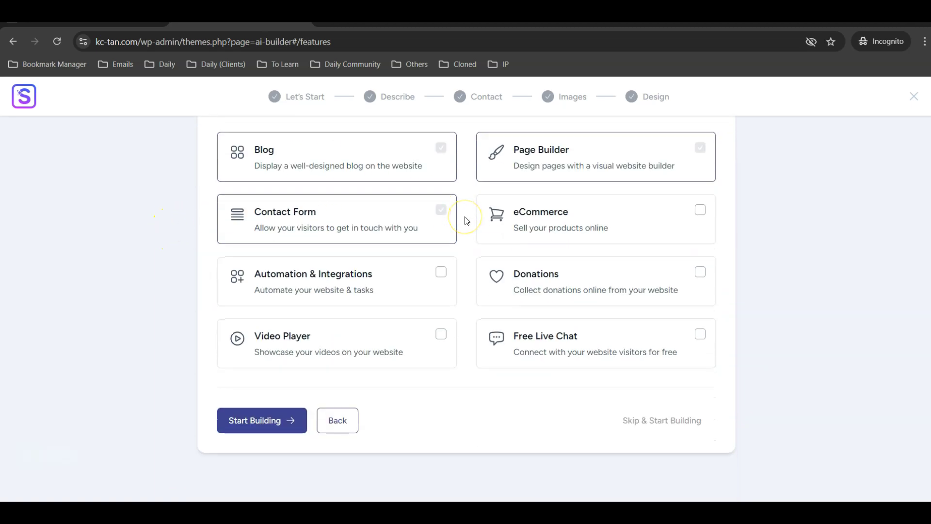
scroll(467, 221, up, 1)
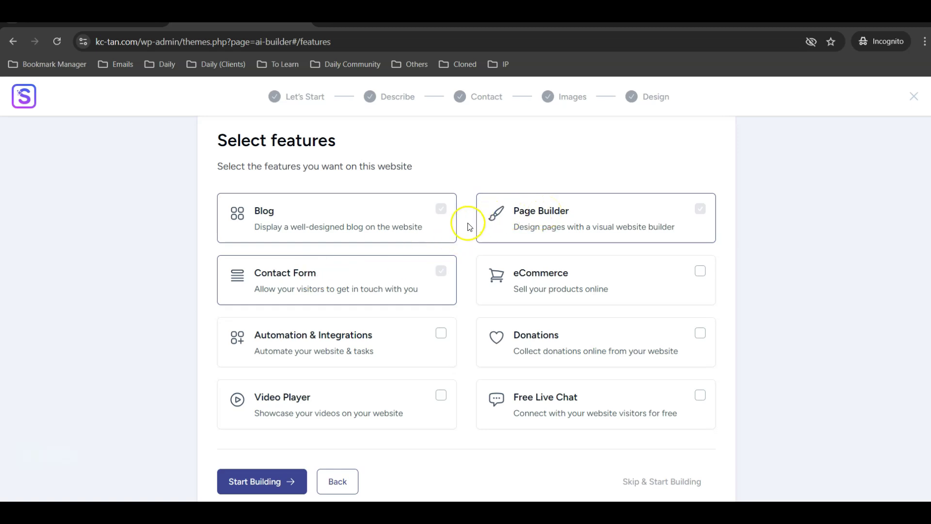
scroll(466, 248, down, 1)
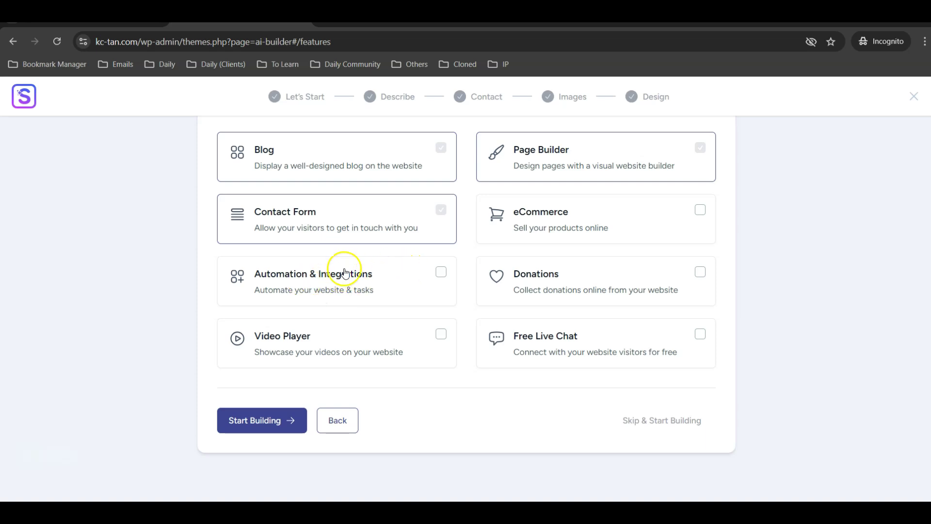
click(250, 422)
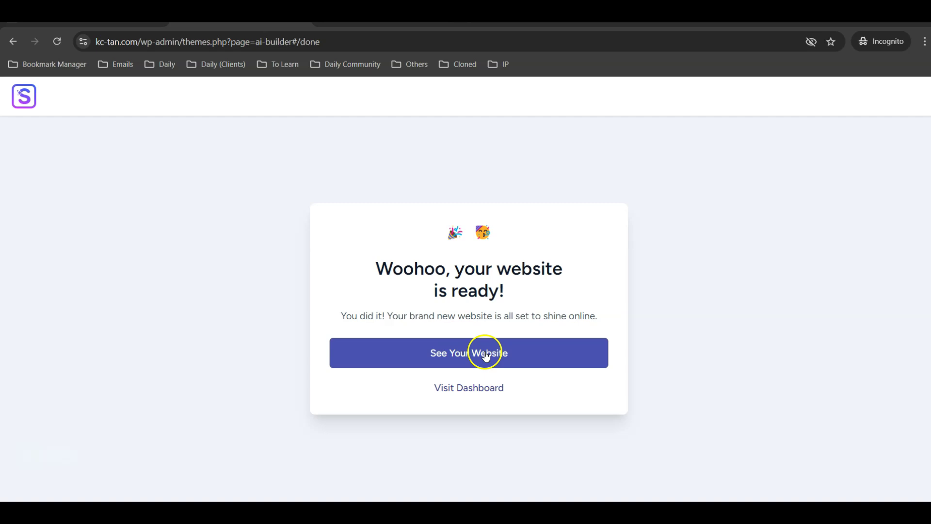
Go to the WordPress dashboard and open the live Clean Surely Pte Ltd site in a new browser tab.
click(454, 389)
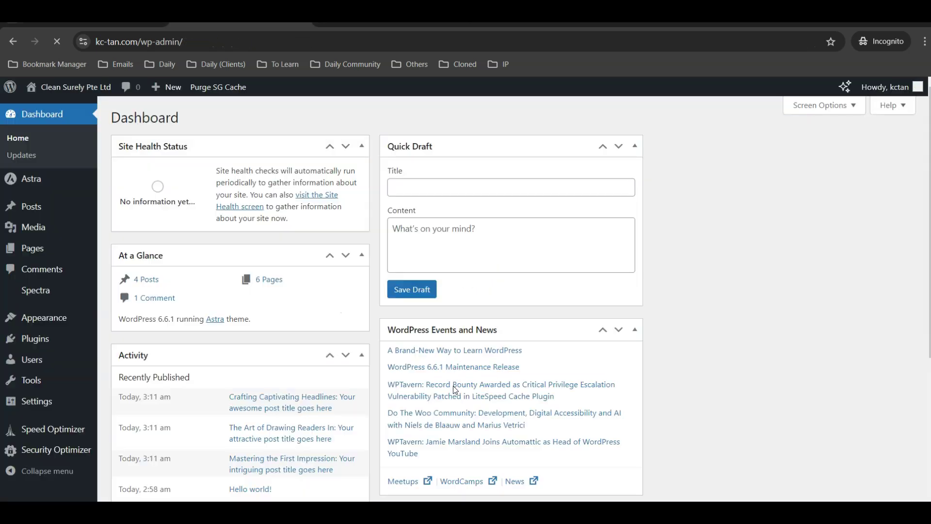
mouse_move(68, 87)
right_click(51, 109)
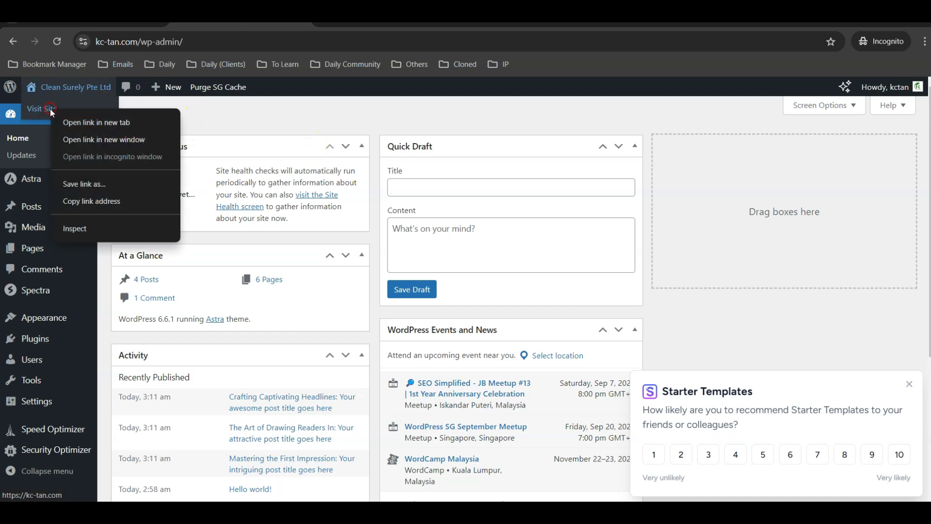
click(80, 123)
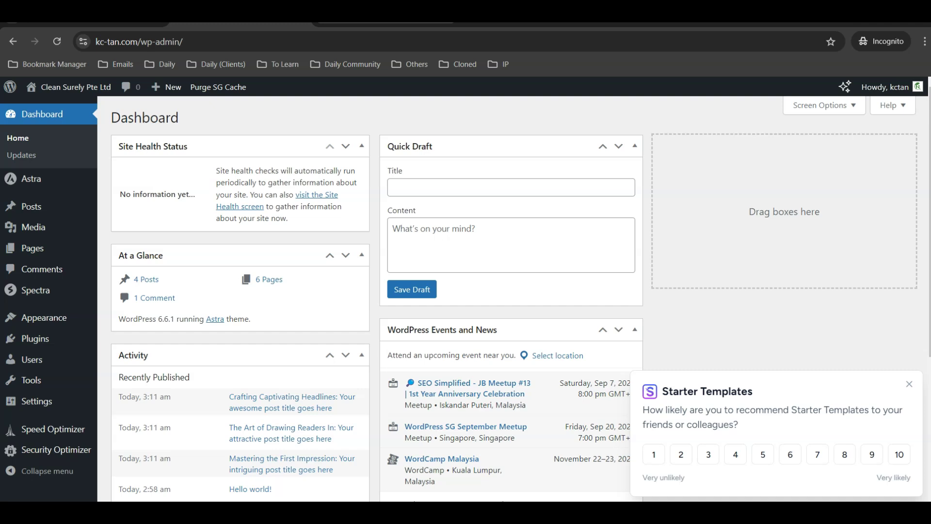
click(384, 12)
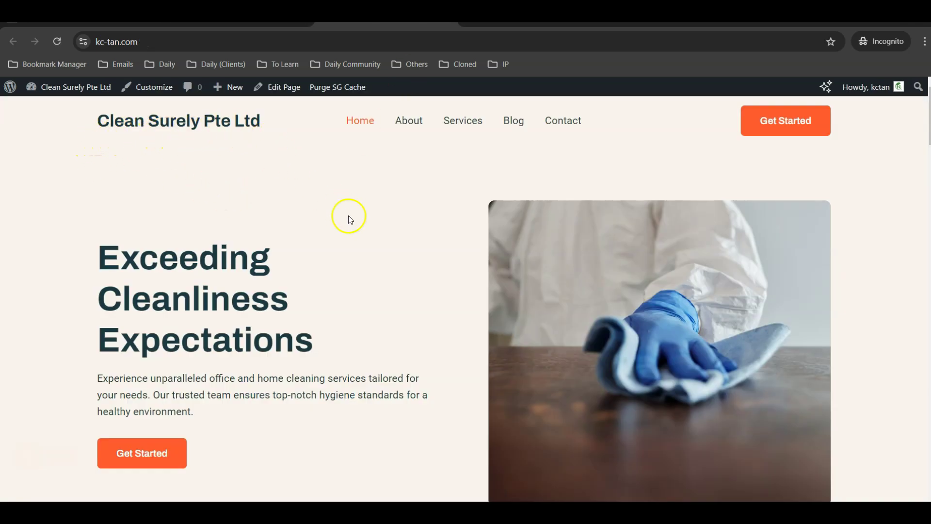
Look through the generated home page and open the site's Contact page.
scroll(348, 216, down, 10)
scroll(349, 223, down, 20)
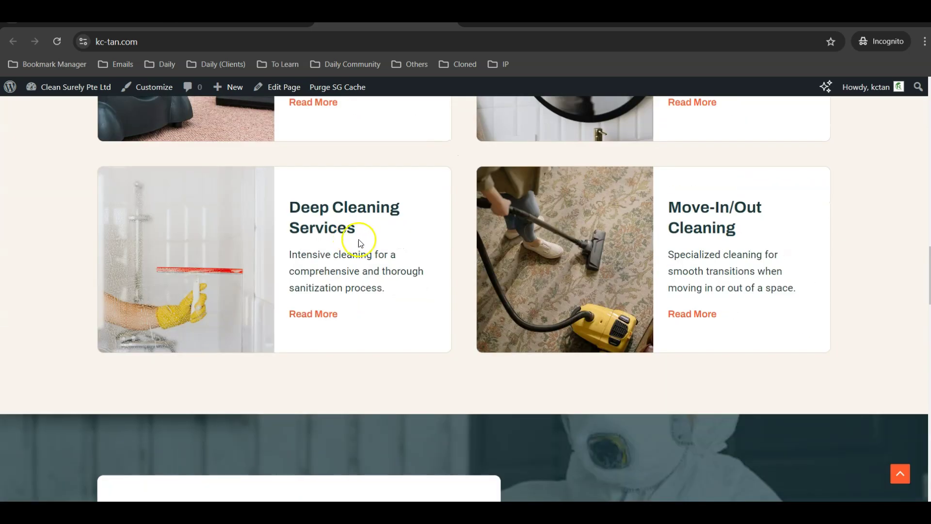
scroll(376, 254, up, 20)
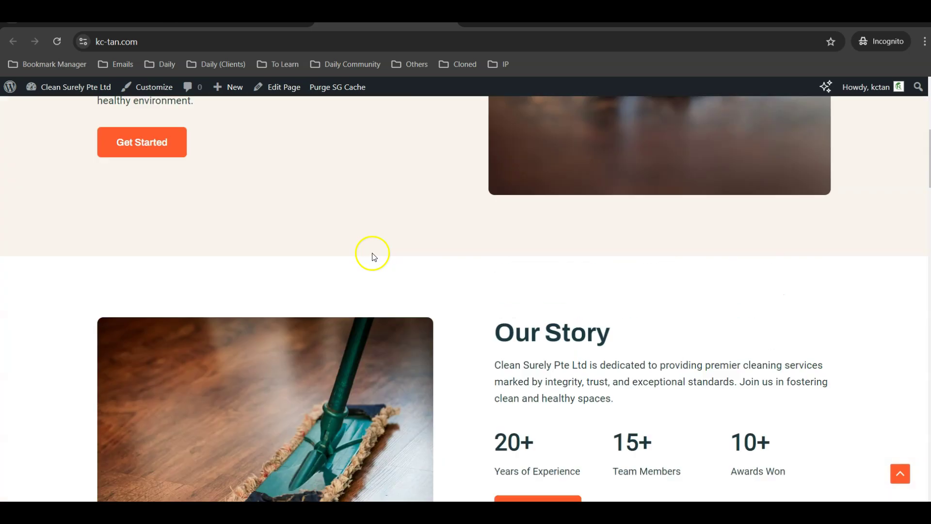
click(565, 119)
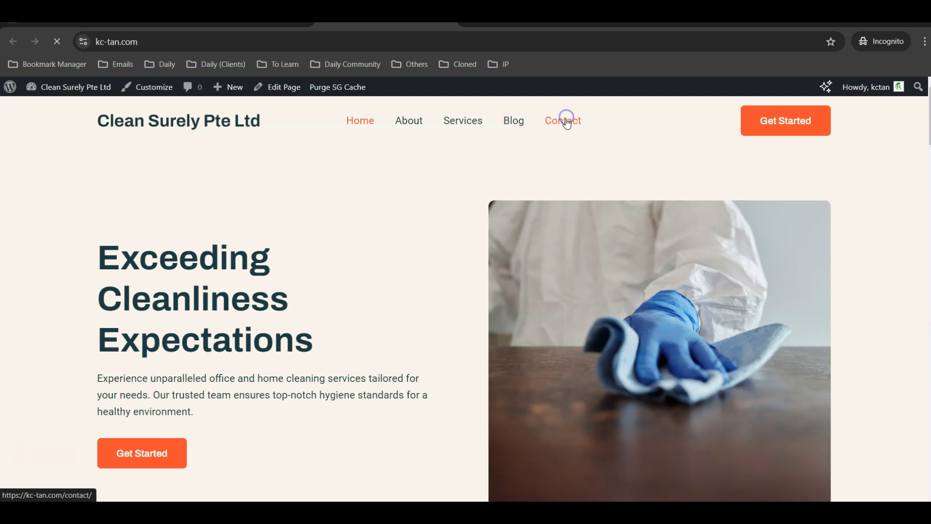
Look through the generated Contact, Blog, About and Services pages of the live site, including the blog articles and the cleaning service cards.
scroll(494, 199, down, 4)
scroll(491, 211, down, 8)
scroll(457, 214, up, 11)
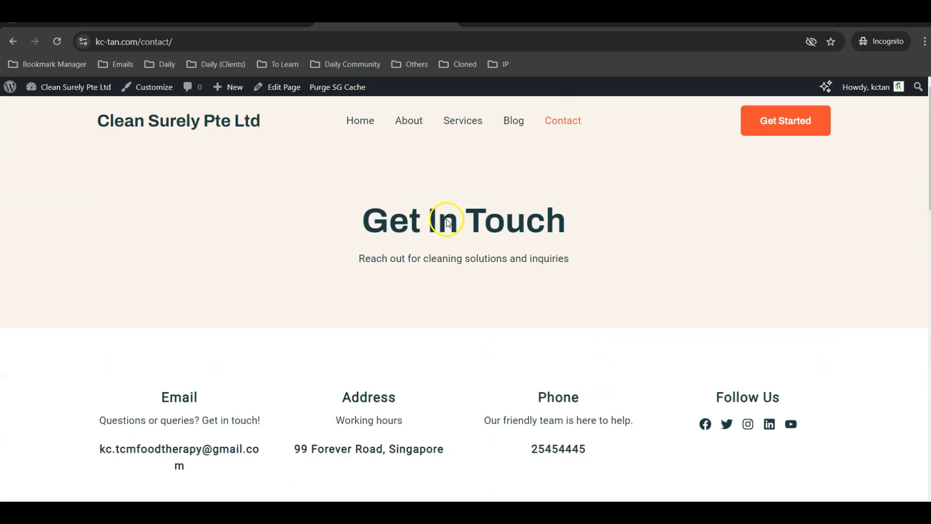
click(514, 128)
scroll(478, 229, down, 12)
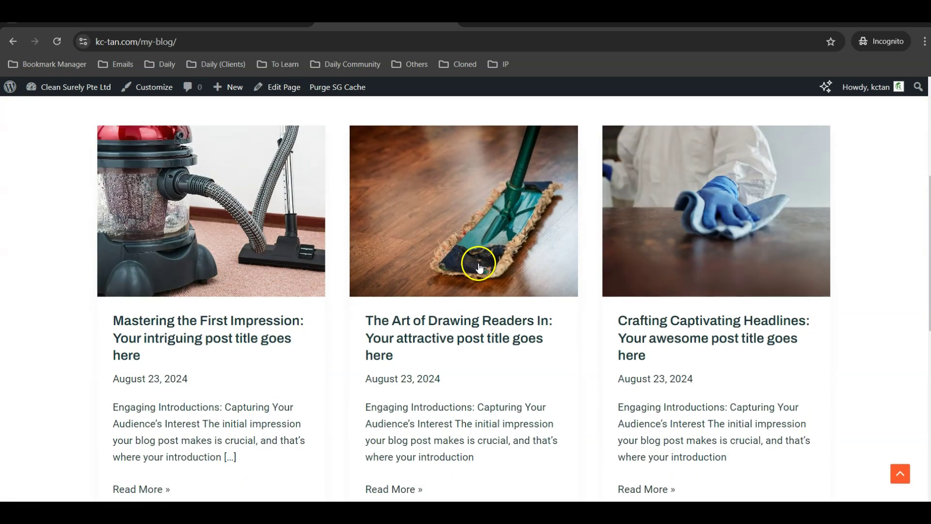
scroll(399, 333, up, 10)
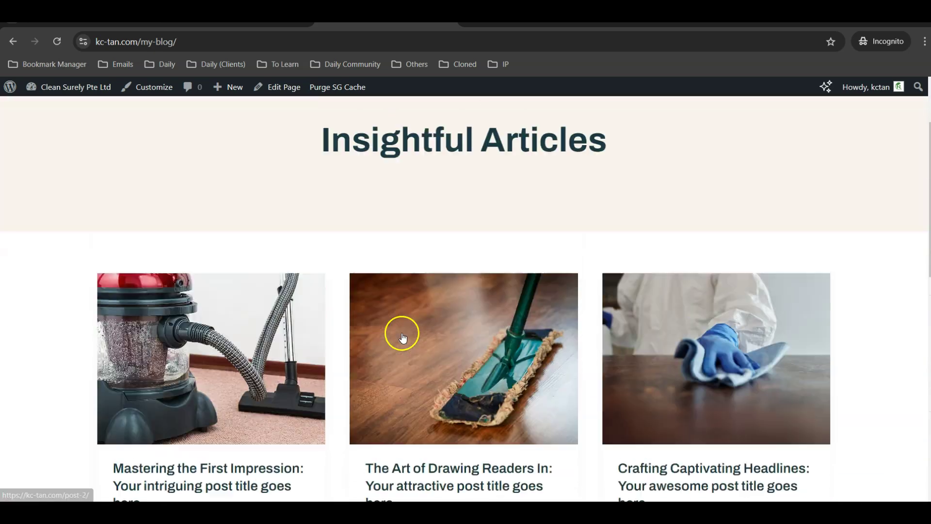
scroll(395, 329, down, 4)
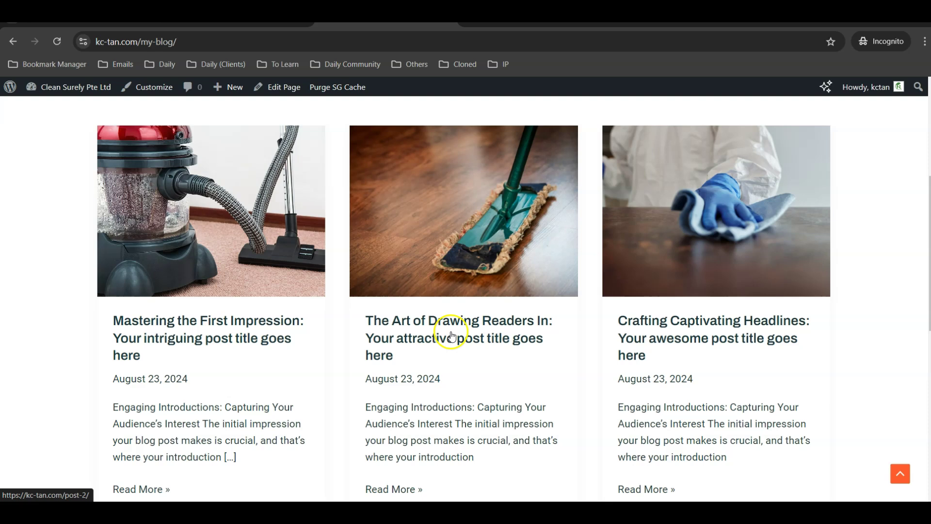
scroll(465, 370, up, 5)
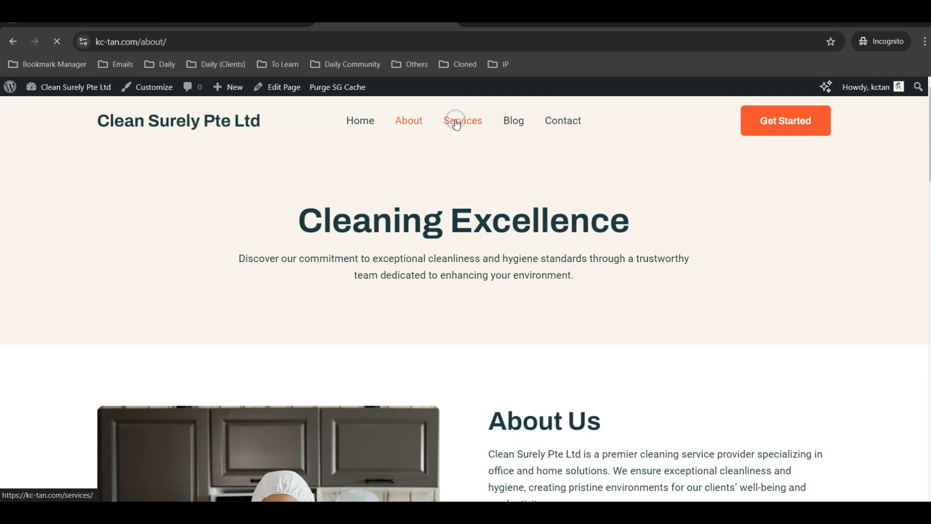
scroll(456, 189, down, 10)
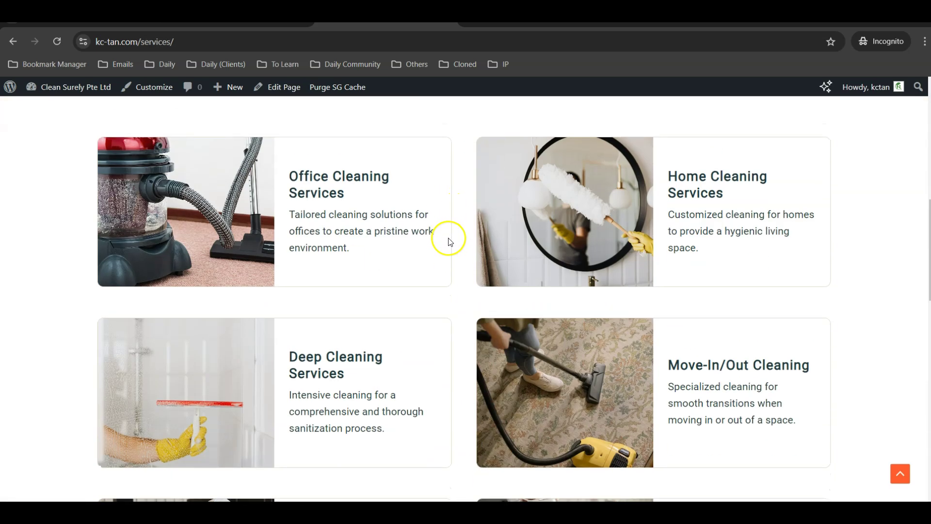
scroll(449, 241, up, 10)
View the page management options in the WordPress dashboard, return to the live site and open its Home page.
click(72, 87)
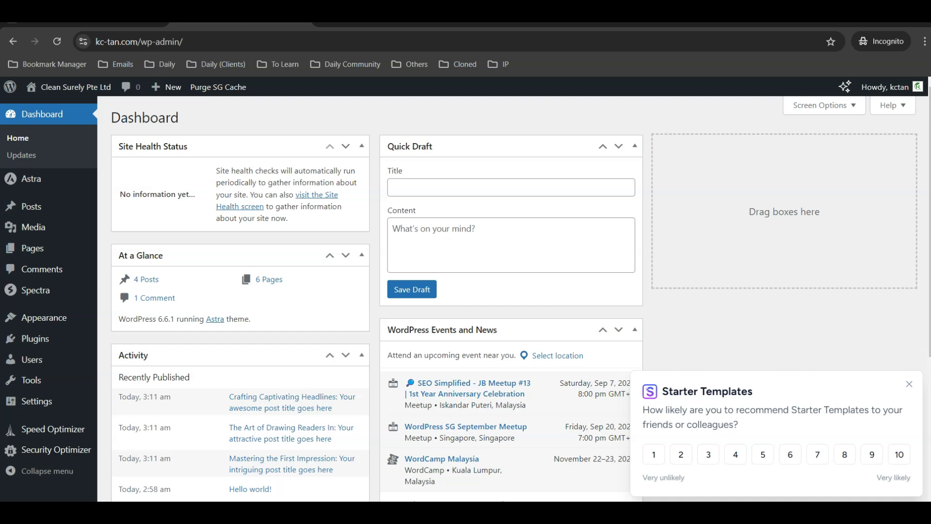
mouse_move(63, 254)
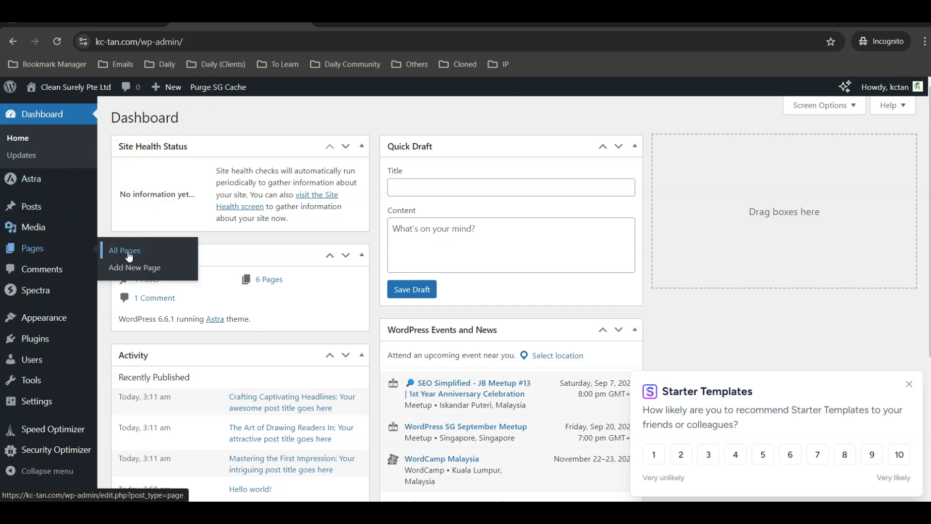
key(alt+Left)
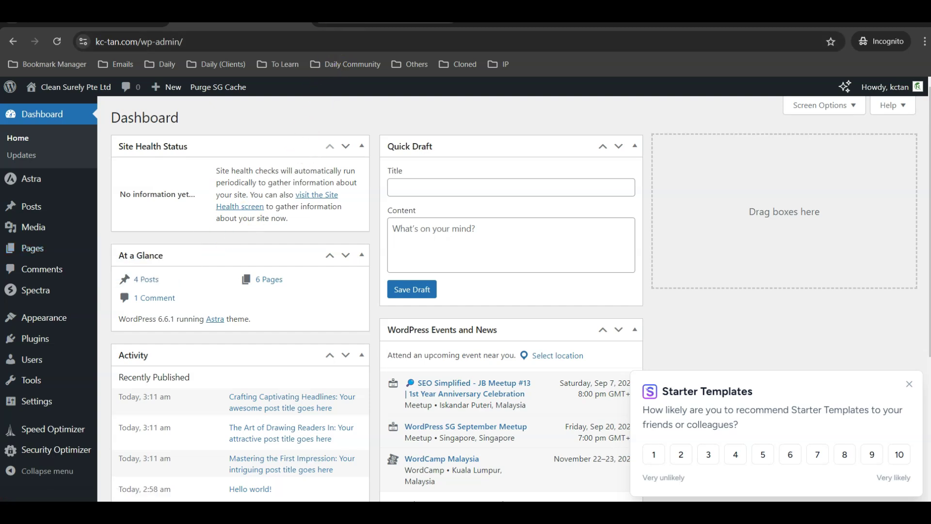
click(359, 121)
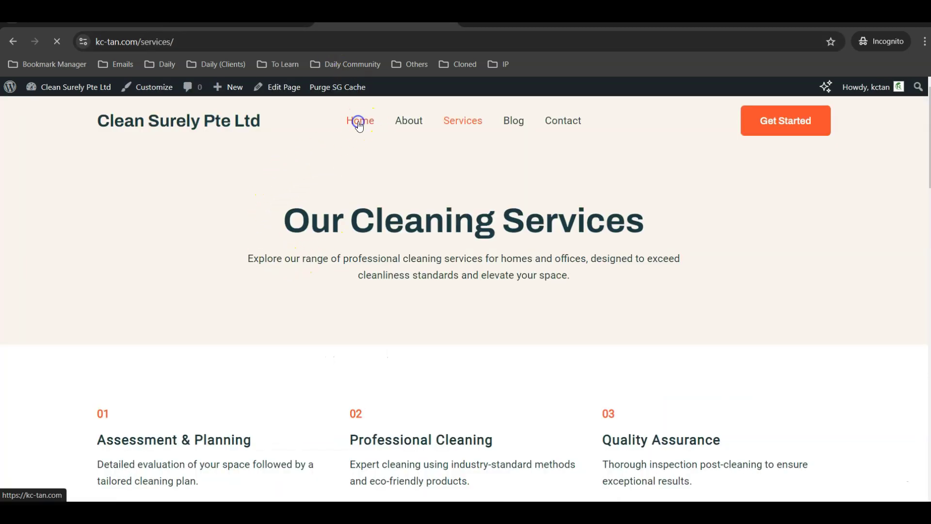